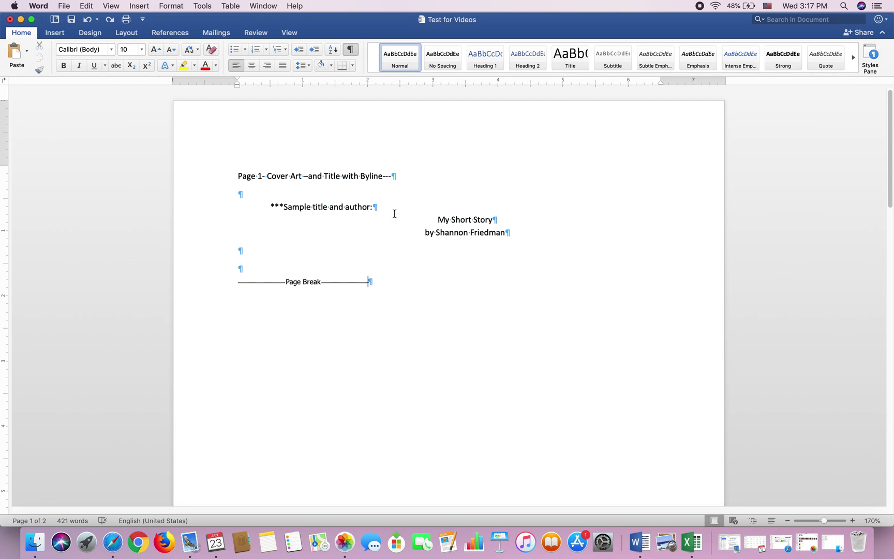
Step: Insert the picture UNADJUSTEDNONRAW_thumb_27eb.jpg from the Desktop into the empty paragraph below the "Page 1- Cover Art" heading
{"action": "left_click_drag", "start_coordinate": [432, 220], "coordinate": [519, 236]}
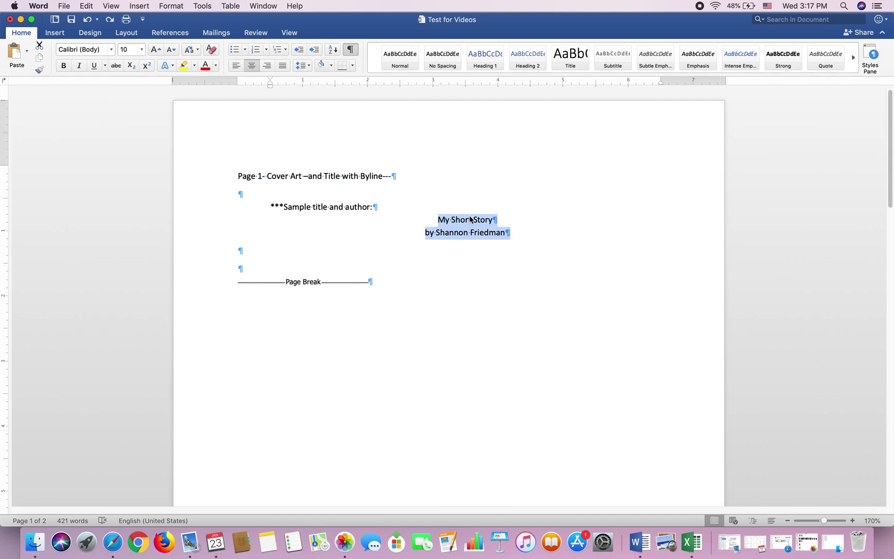
{"action": "left_click", "coordinate": [480, 249]}
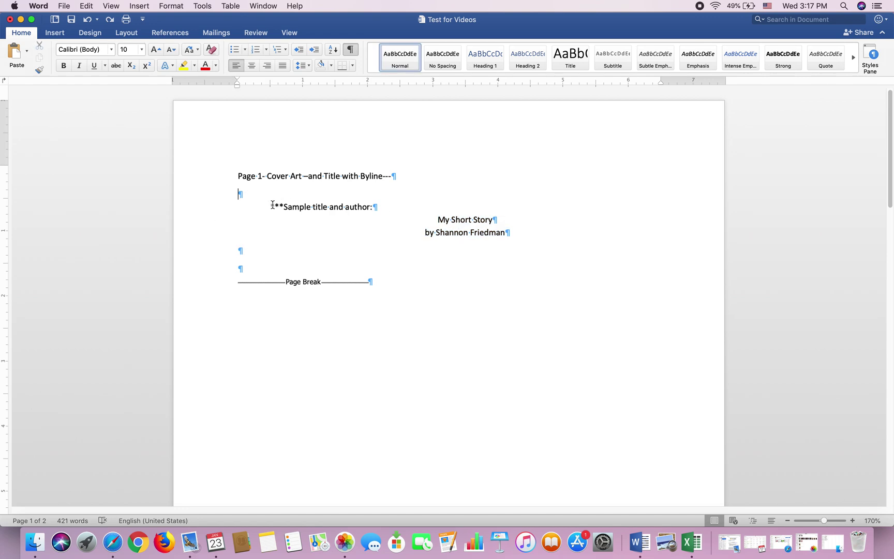
{"action": "left_click", "coordinate": [52, 34]}
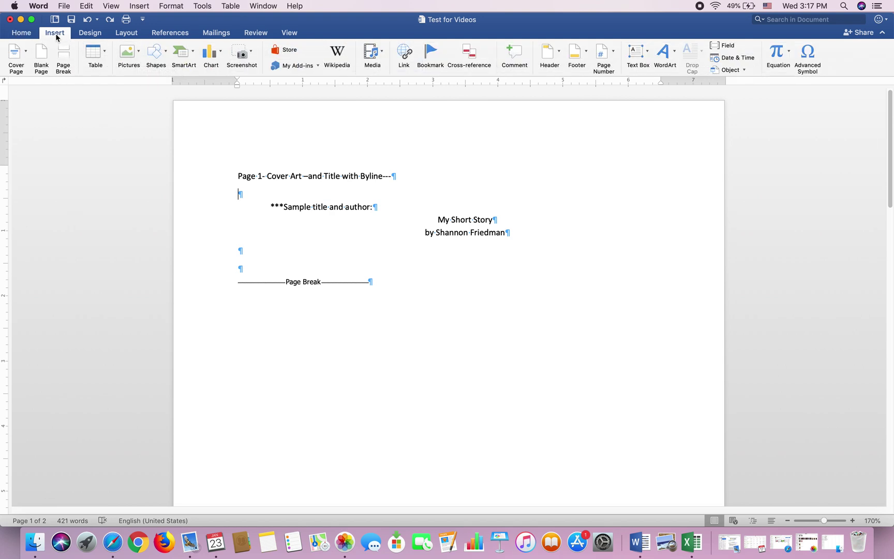
{"action": "left_click", "coordinate": [137, 54]}
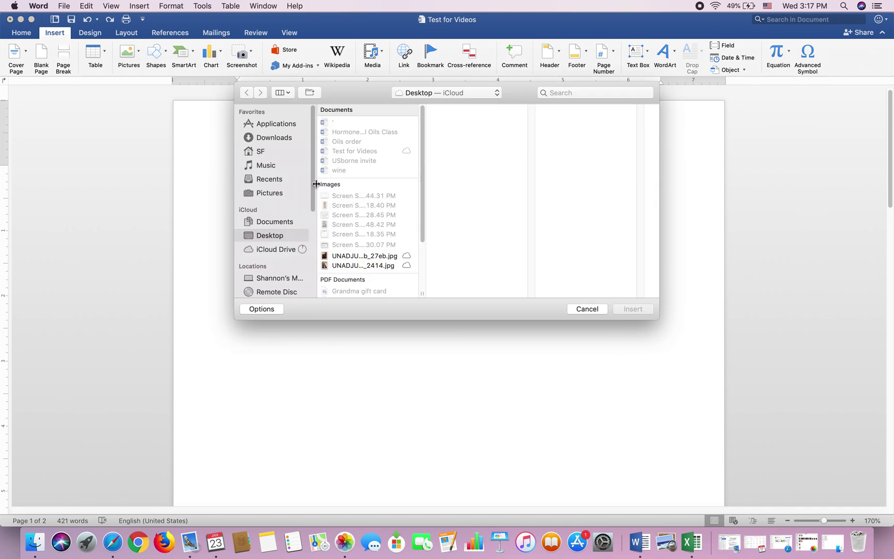
{"action": "left_click", "coordinate": [270, 223]}
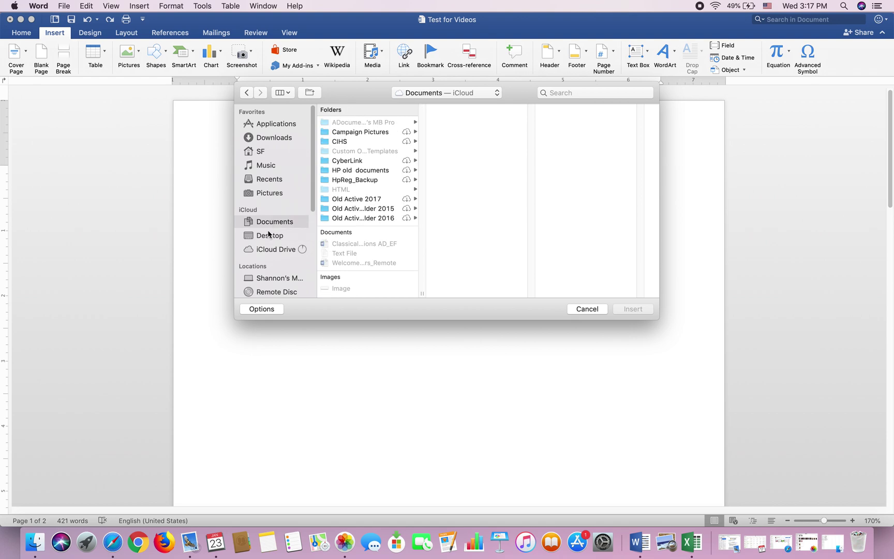
{"action": "left_click", "coordinate": [270, 235]}
{"action": "left_click_drag", "start_coordinate": [423, 216], "coordinate": [511, 294]}
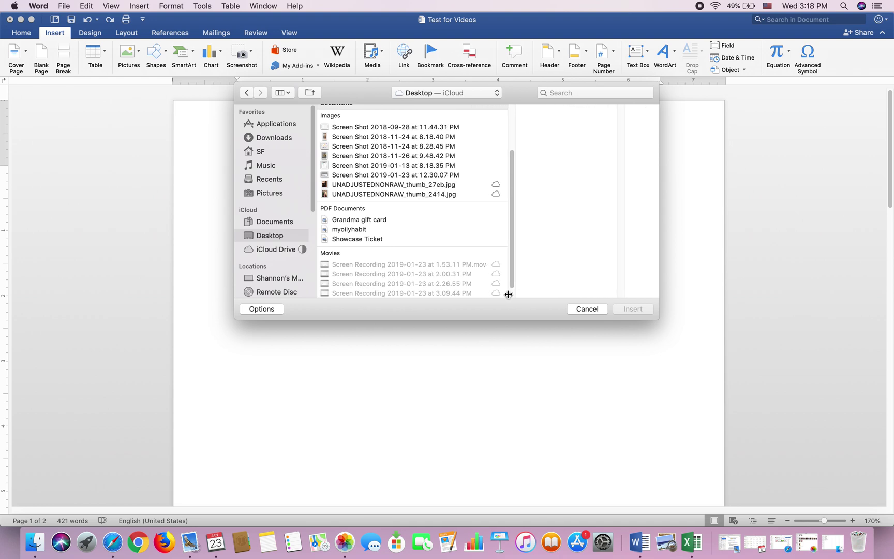
{"action": "left_click", "coordinate": [342, 187]}
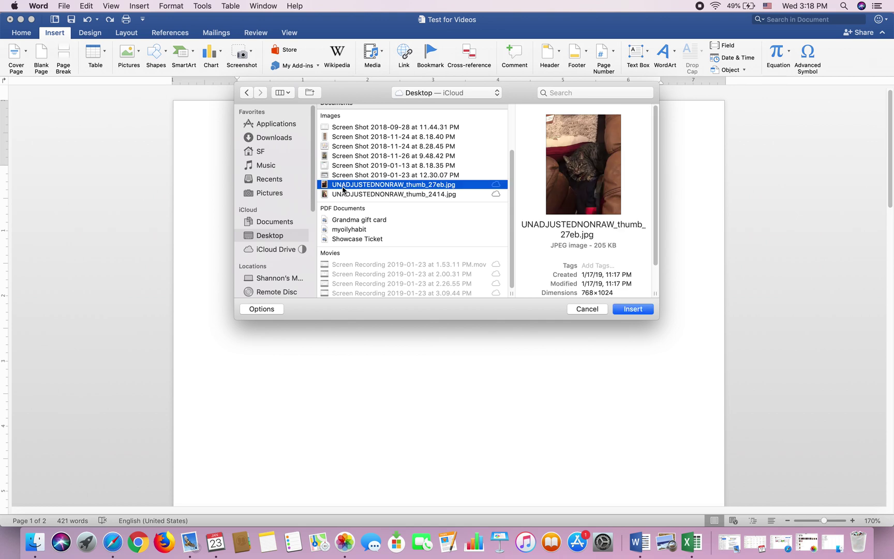
{"action": "left_click", "coordinate": [633, 309]}
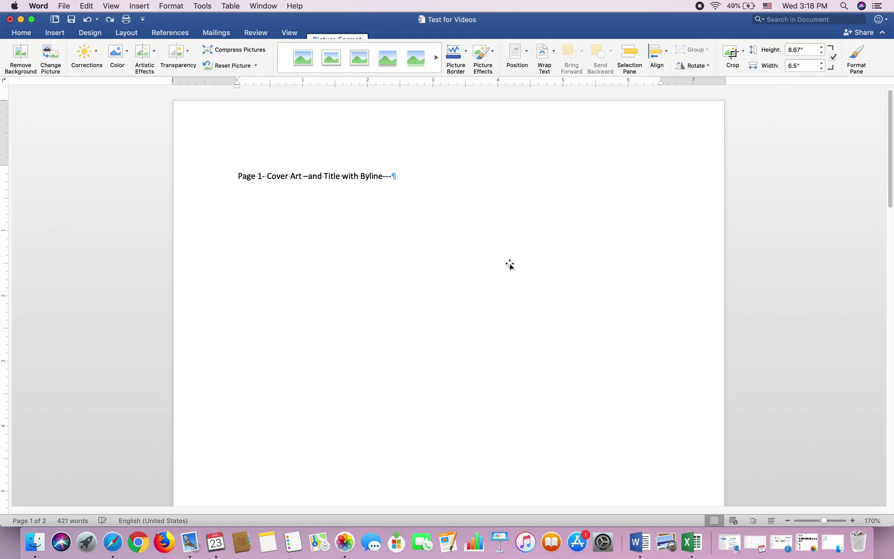
Step: Scale the inserted cat picture proportionally to about 6.12" wide and 8.16" high
{"action": "scroll", "coordinate": [423, 282], "scroll_direction": "up", "scroll_amount": 15}
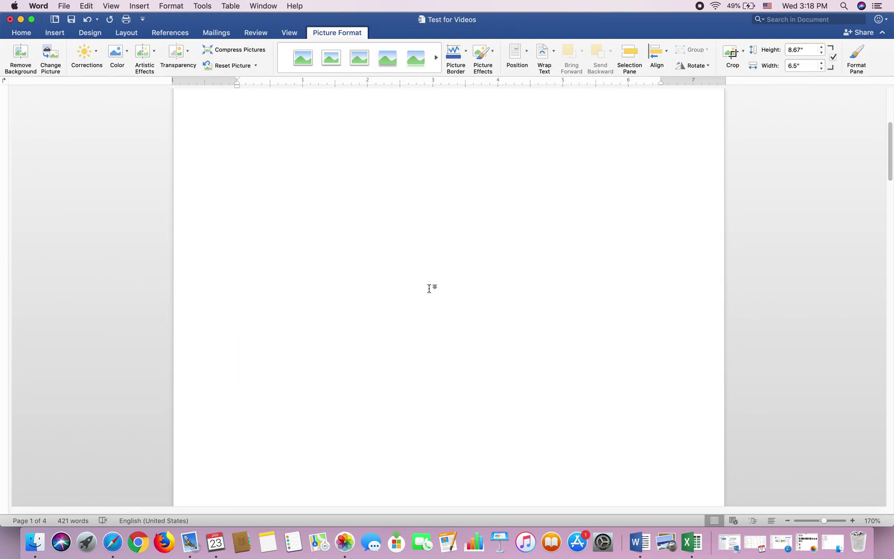
{"action": "scroll", "coordinate": [427, 283], "scroll_direction": "down", "scroll_amount": 15}
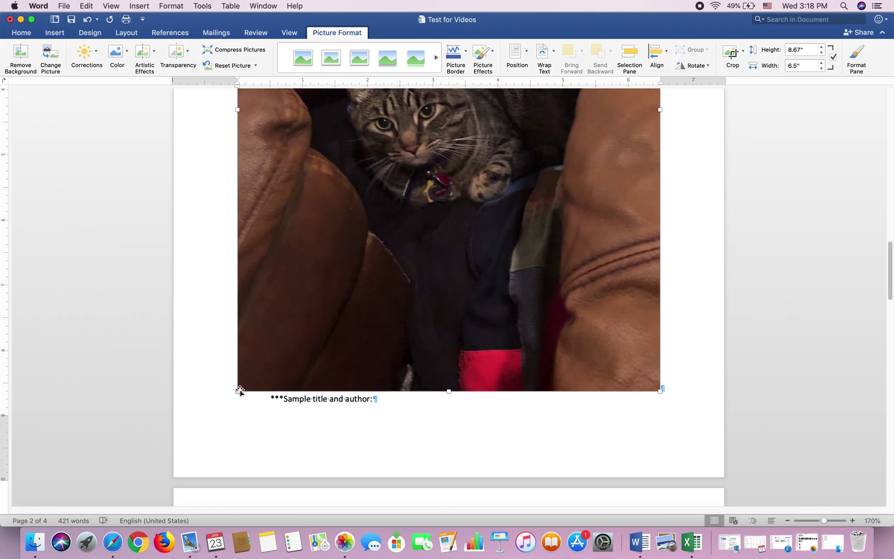
{"action": "left_click_drag", "start_coordinate": [238, 391], "coordinate": [349, 238]}
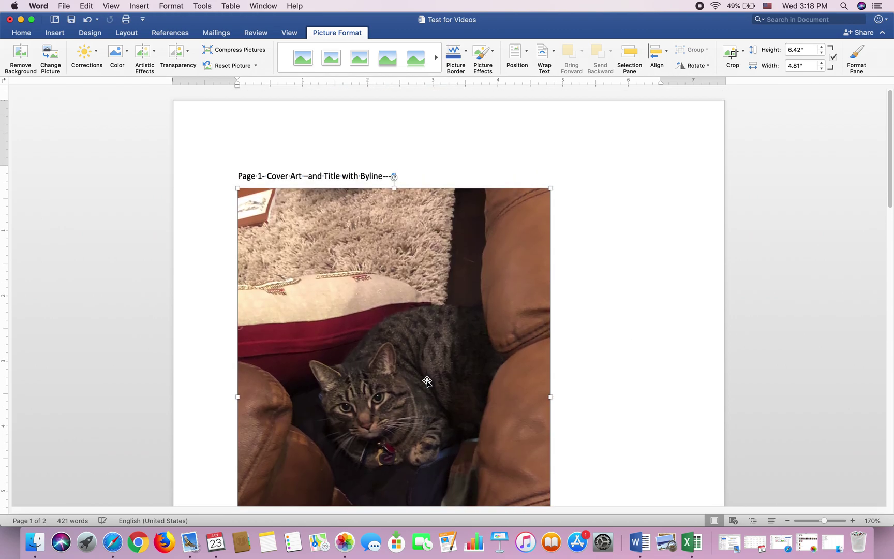
{"action": "scroll", "coordinate": [427, 381], "scroll_direction": "down", "scroll_amount": 5}
{"action": "scroll", "coordinate": [427, 382], "scroll_direction": "up", "scroll_amount": 5}
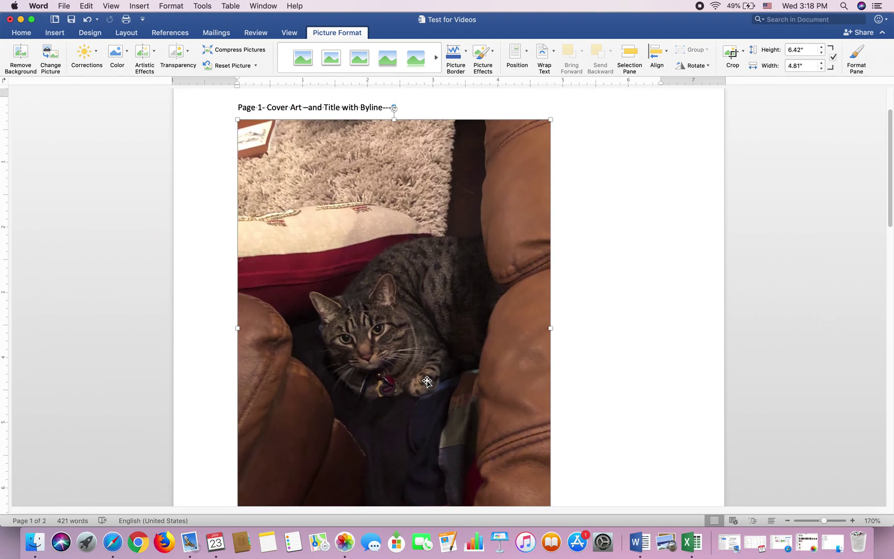
{"action": "scroll", "coordinate": [395, 325], "scroll_direction": "down", "scroll_amount": 5}
{"action": "scroll", "coordinate": [394, 324], "scroll_direction": "up", "scroll_amount": 4}
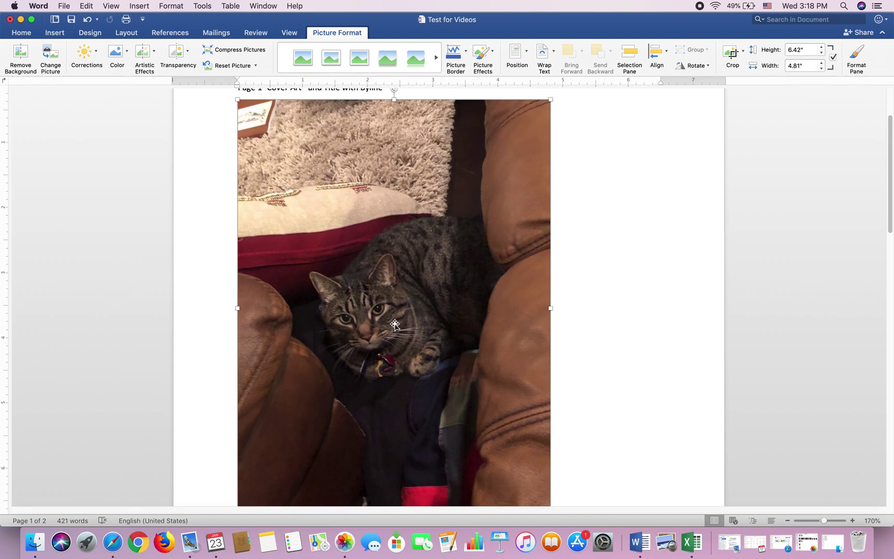
{"action": "scroll", "coordinate": [395, 325], "scroll_direction": "up", "scroll_amount": 1}
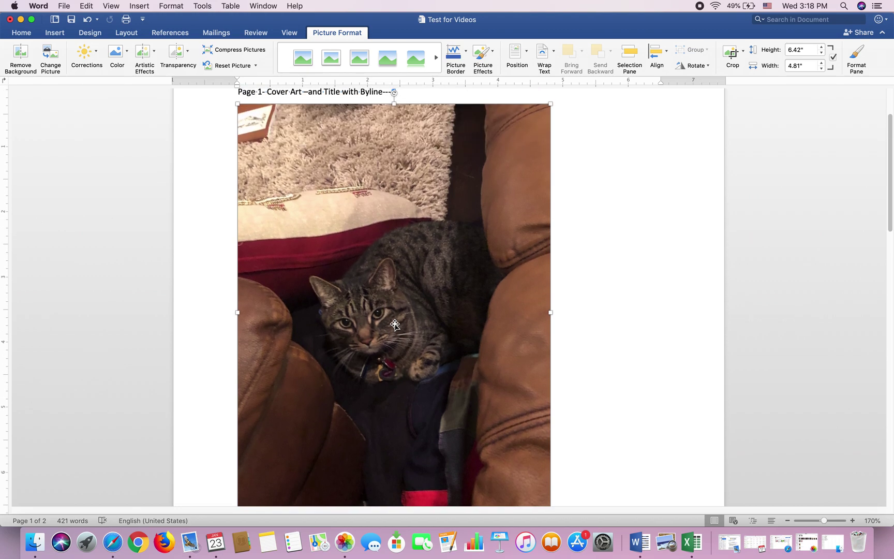
{"action": "scroll", "coordinate": [395, 324], "scroll_direction": "down", "scroll_amount": 10}
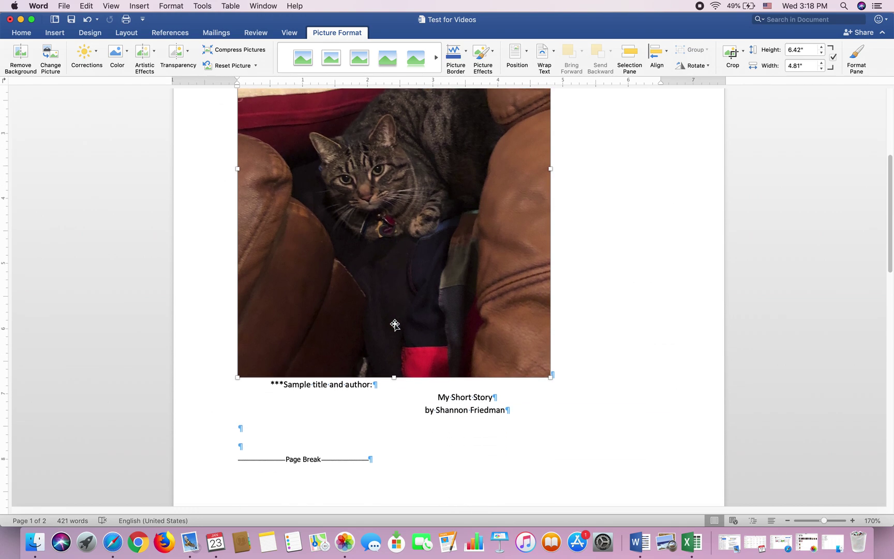
{"action": "scroll", "coordinate": [394, 324], "scroll_direction": "down", "scroll_amount": 1}
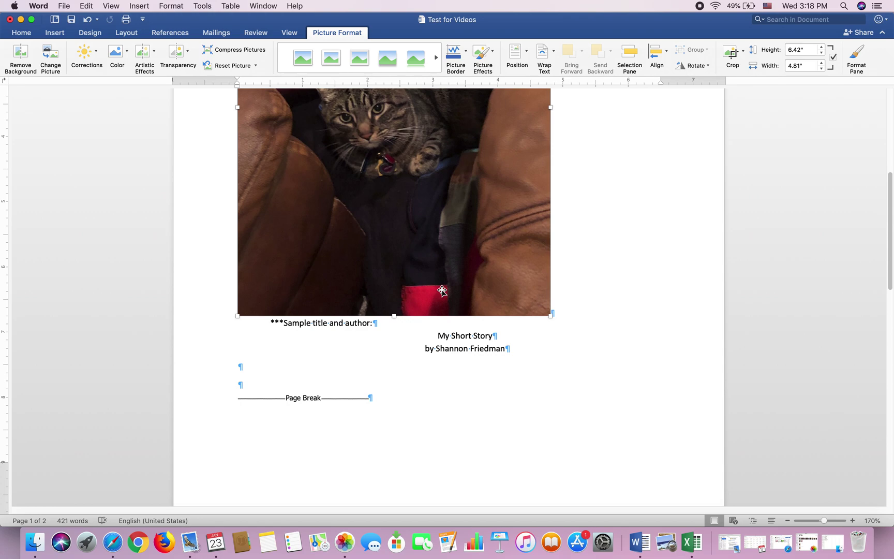
{"action": "left_click_drag", "start_coordinate": [550, 316], "coordinate": [636, 326]}
{"action": "scroll", "coordinate": [510, 356], "scroll_direction": "down", "scroll_amount": 5}
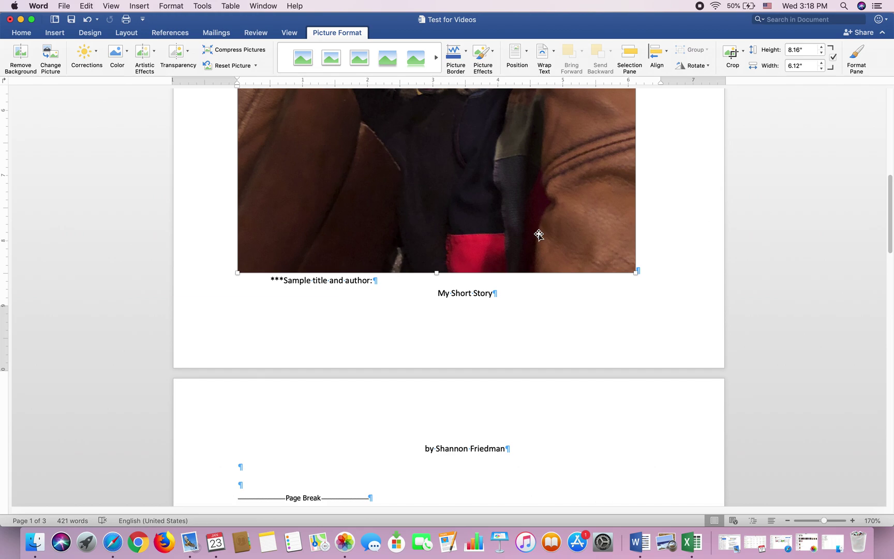
{"action": "right_click", "coordinate": [492, 221]}
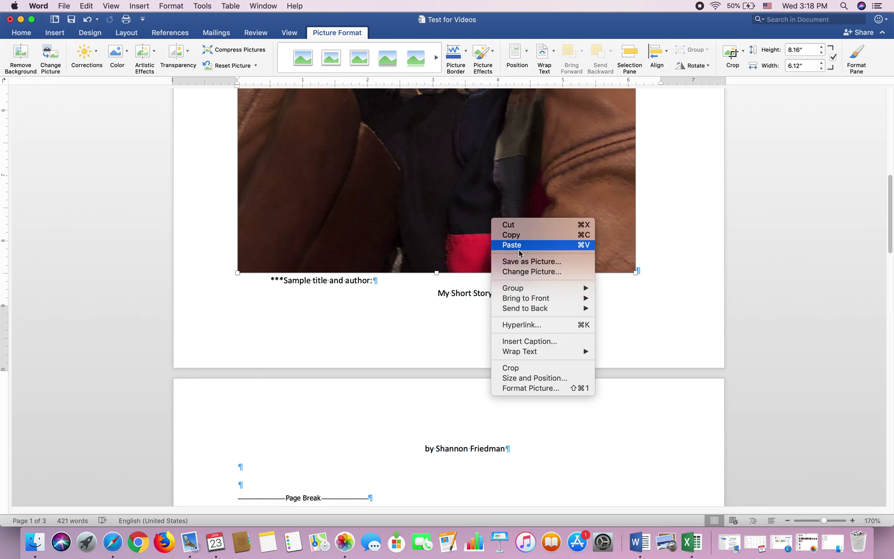
{"action": "mouse_move", "coordinate": [524, 354]}
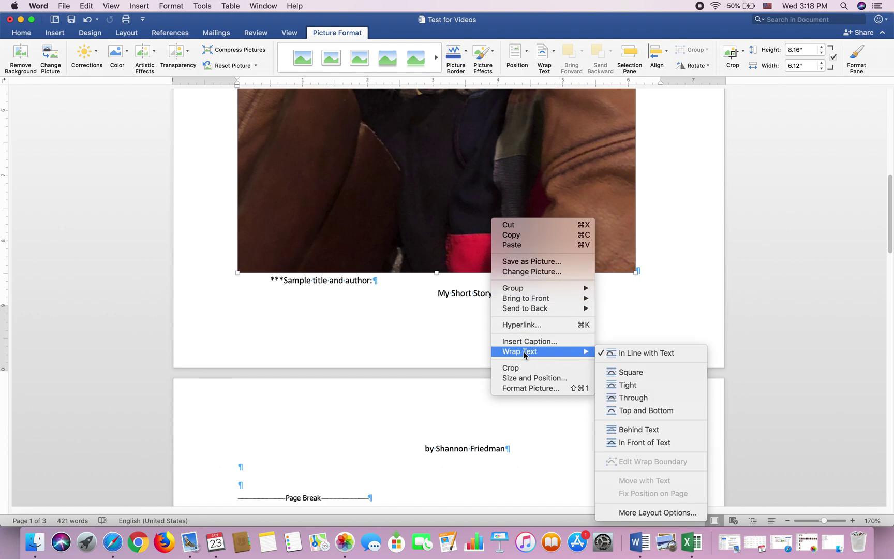
{"action": "left_click", "coordinate": [466, 331]}
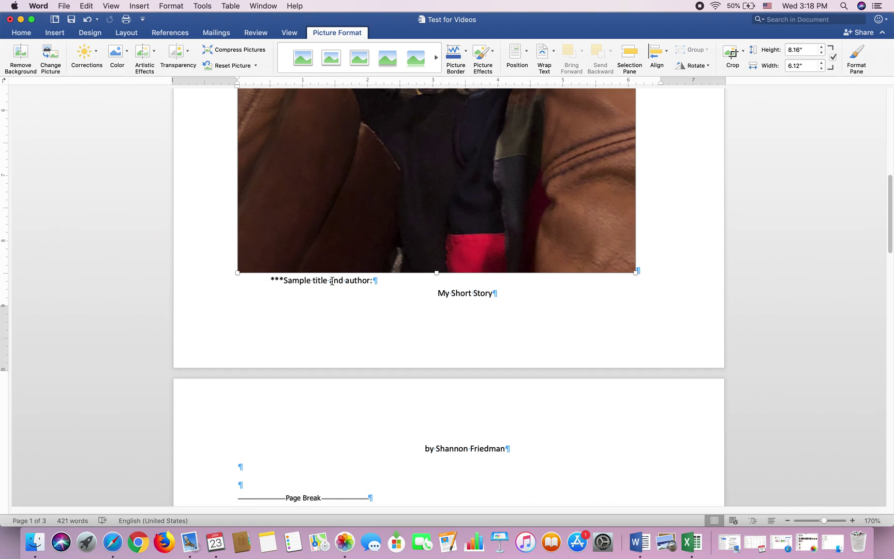
Step: Add an empty line below "Sample title and author:" and draw a text box there about 2.51" wide and 0.68" high
{"action": "left_click", "coordinate": [403, 292]}
{"action": "key", "text": "Return"}
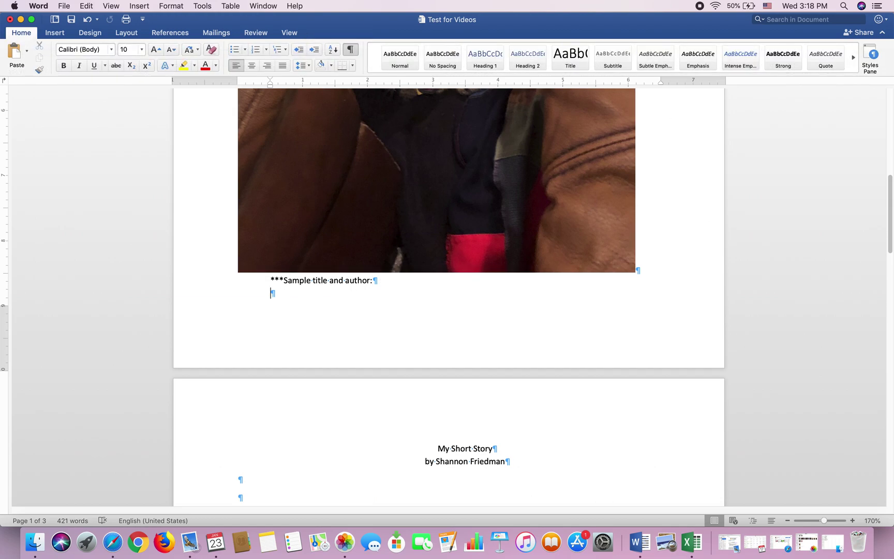
{"action": "left_click", "coordinate": [55, 34]}
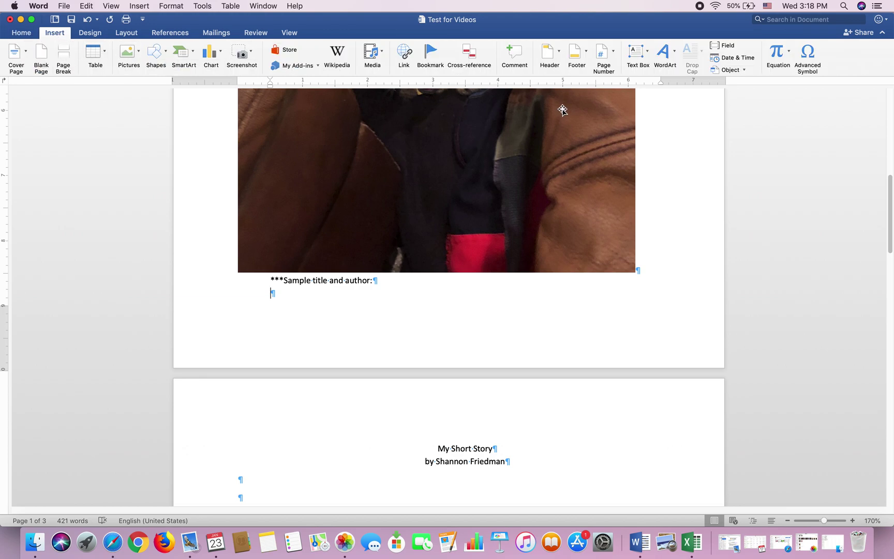
{"action": "left_click", "coordinate": [643, 56]}
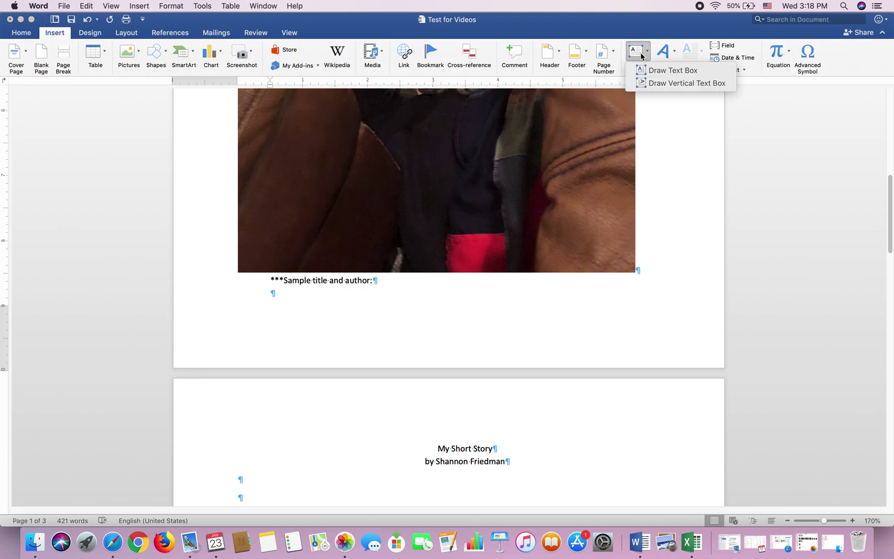
{"action": "left_click", "coordinate": [657, 72]}
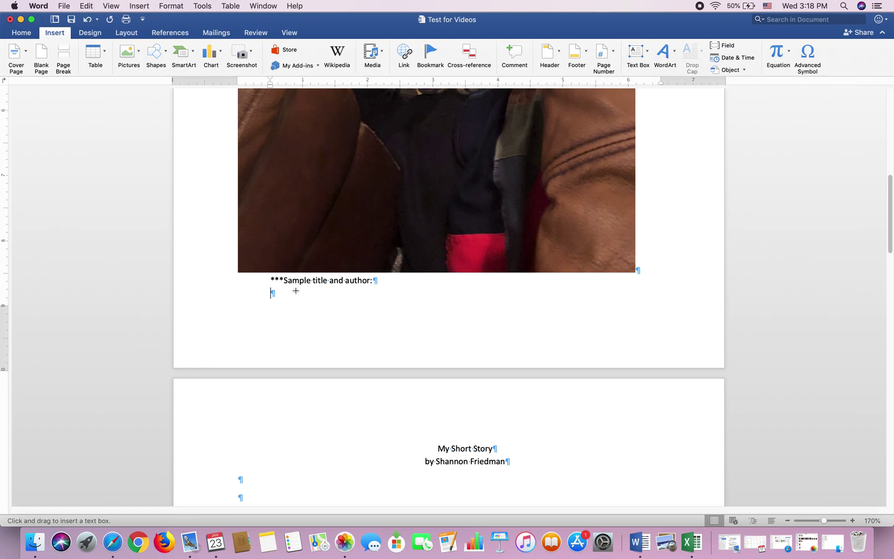
{"action": "left_click_drag", "start_coordinate": [269, 291], "coordinate": [413, 331]}
Step: Move the "My Short Story" title and its byline from the second page into the new text box
{"action": "scroll", "coordinate": [454, 466], "scroll_direction": "down", "scroll_amount": 2}
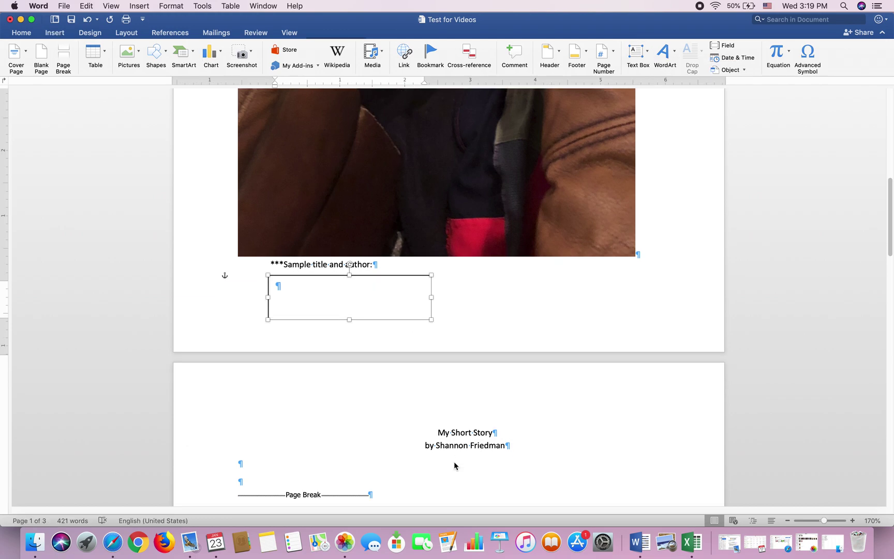
{"action": "left_click", "coordinate": [437, 404]}
{"action": "left_click_drag", "start_coordinate": [464, 405], "coordinate": [339, 267]}
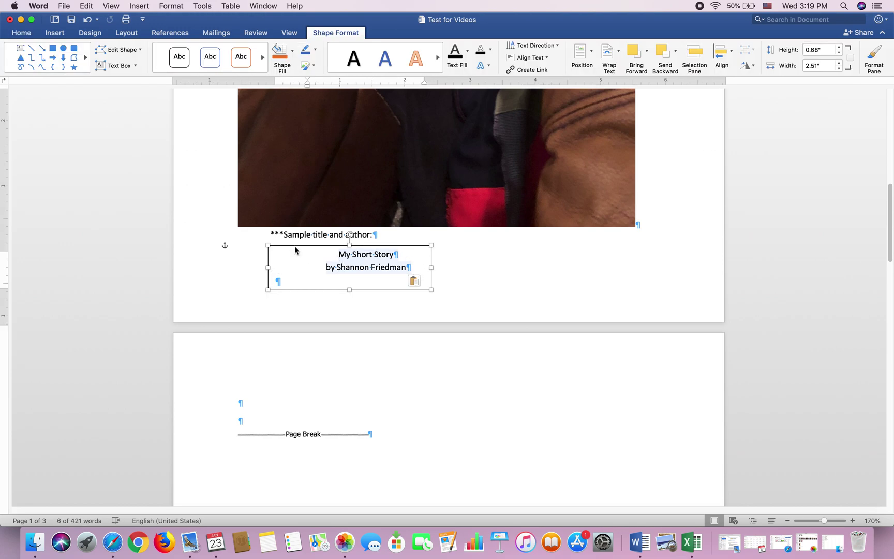
Step: Remove the outline from the text box holding the title and byline
{"action": "left_click", "coordinate": [295, 246]}
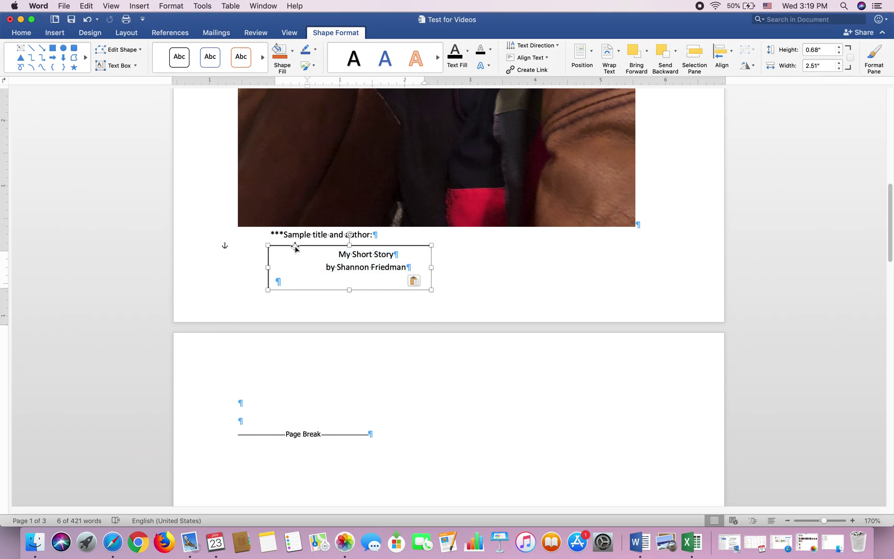
{"action": "left_click", "coordinate": [321, 34]}
{"action": "left_click", "coordinate": [332, 34]}
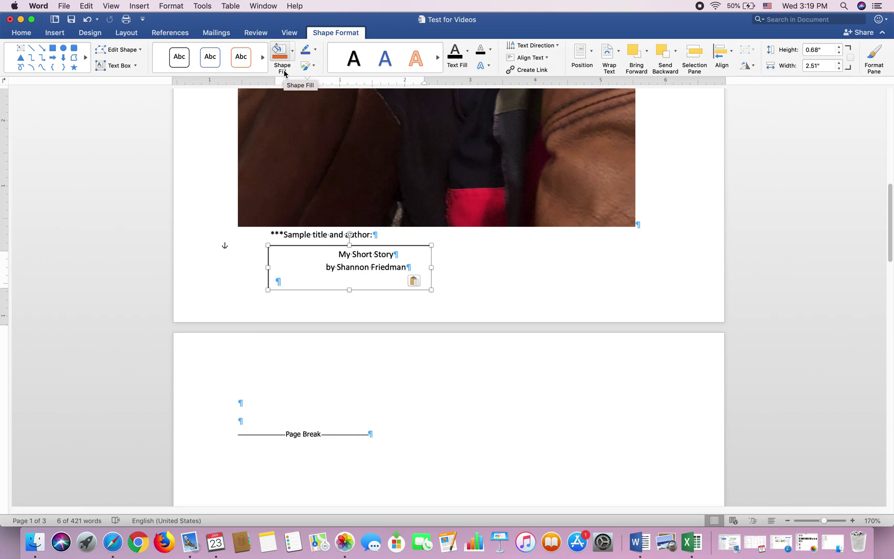
{"action": "left_click", "coordinate": [316, 51]}
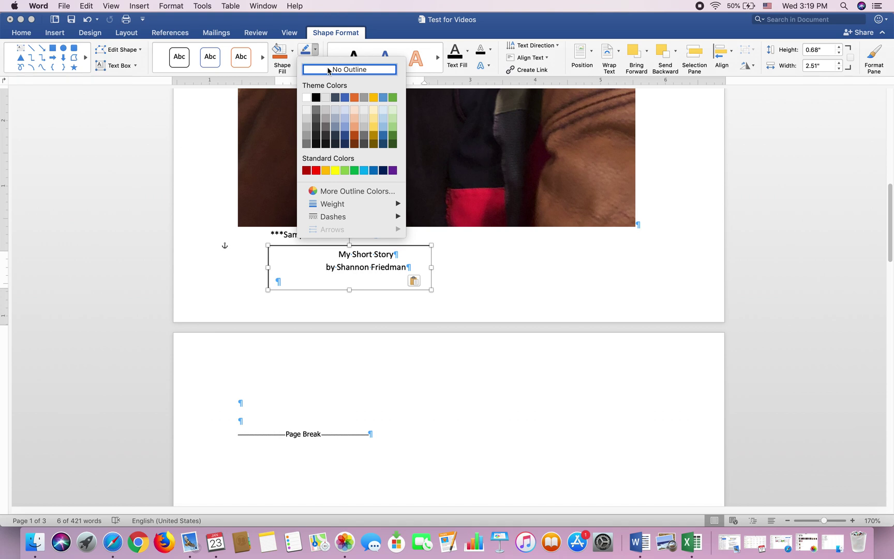
{"action": "left_click", "coordinate": [328, 70]}
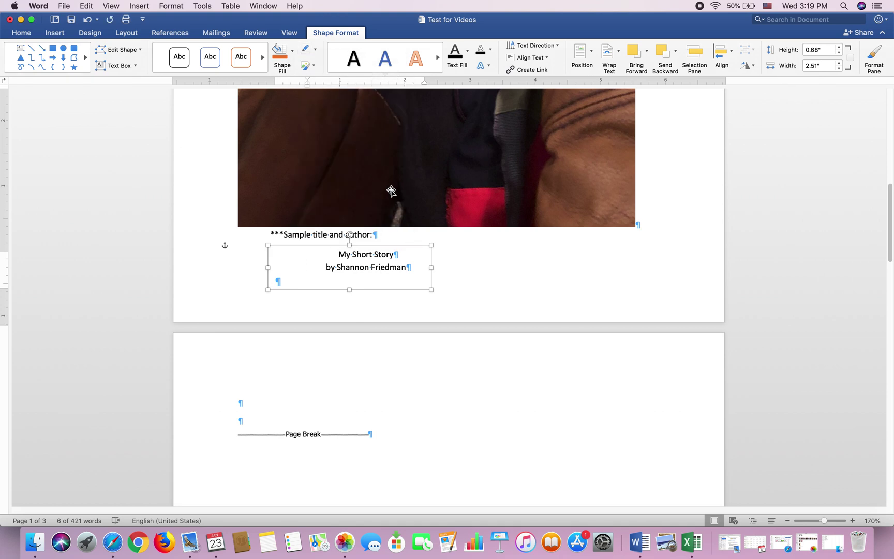
{"action": "left_click", "coordinate": [477, 279]}
{"action": "left_click", "coordinate": [365, 266]}
{"action": "double_click", "coordinate": [355, 255]}
{"action": "double_click", "coordinate": [378, 253]}
{"action": "left_click", "coordinate": [377, 254]}
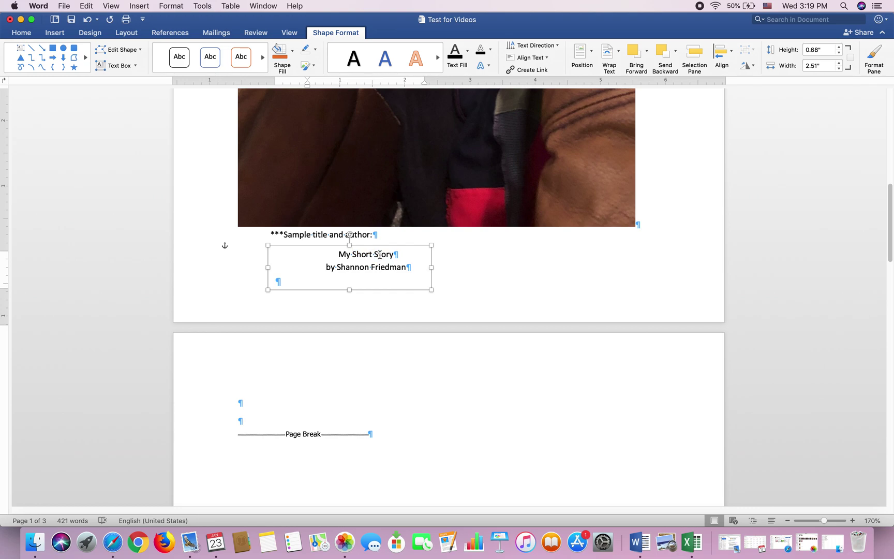
{"action": "double_click", "coordinate": [375, 255]}
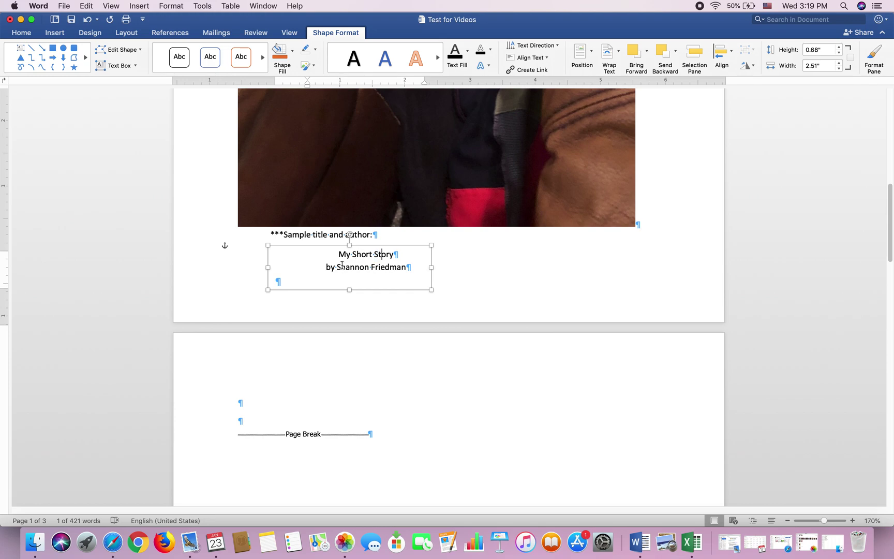
{"action": "left_click_drag", "start_coordinate": [338, 254], "coordinate": [408, 267]}
Step: Delete the empty last paragraph in the text box and move the box onto the picture's lower-right corner
{"action": "left_click", "coordinate": [293, 279]}
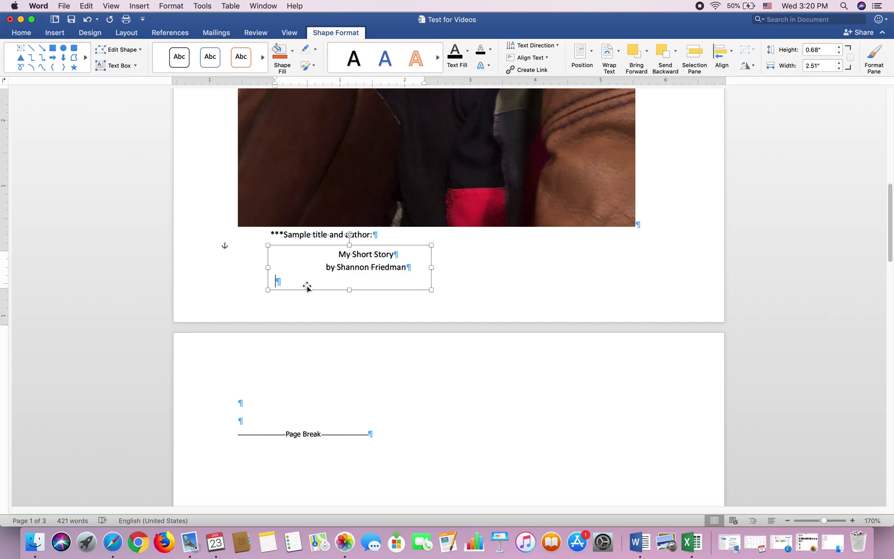
{"action": "key", "text": "BackSpace"}
{"action": "scroll", "coordinate": [513, 267], "scroll_direction": "up", "scroll_amount": 3}
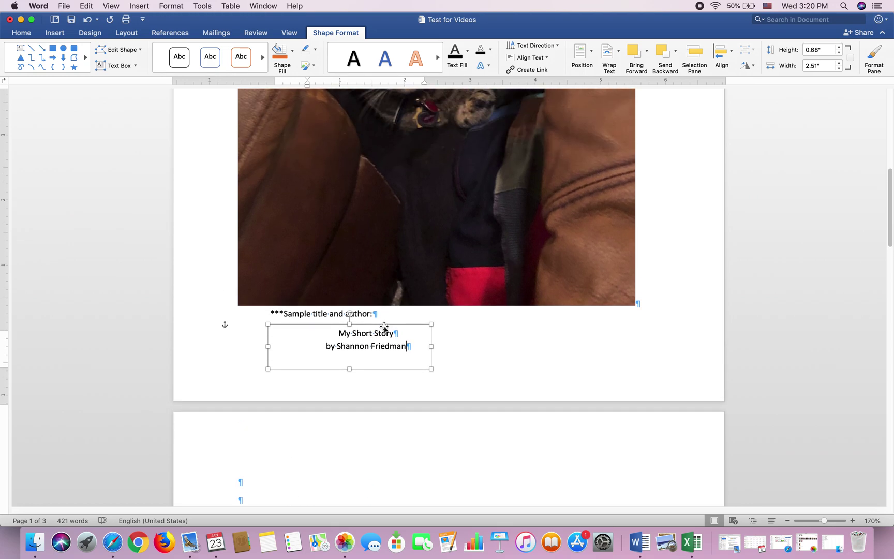
{"action": "left_click_drag", "start_coordinate": [389, 332], "coordinate": [582, 255]}
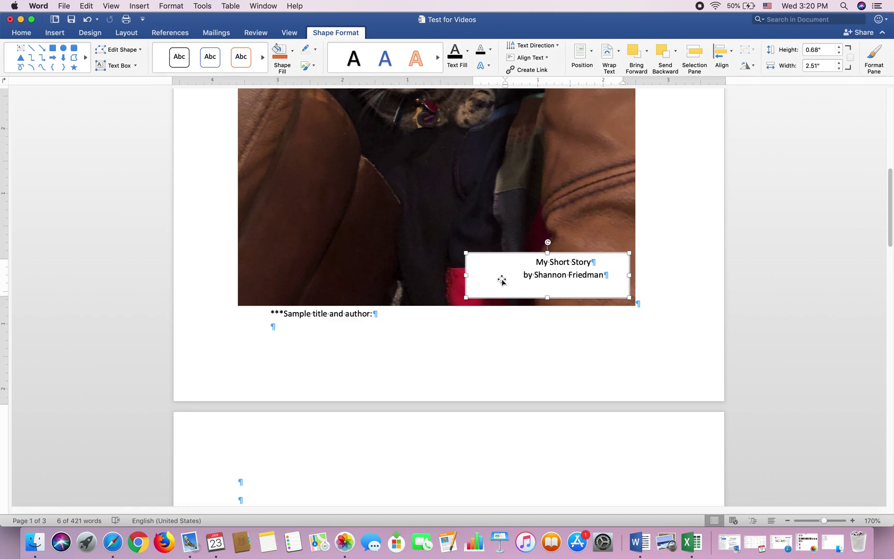
Step: Narrow the title text box to about 2.21" wide and move it off the picture to the space just below it
{"action": "triple_click", "coordinate": [502, 280]}
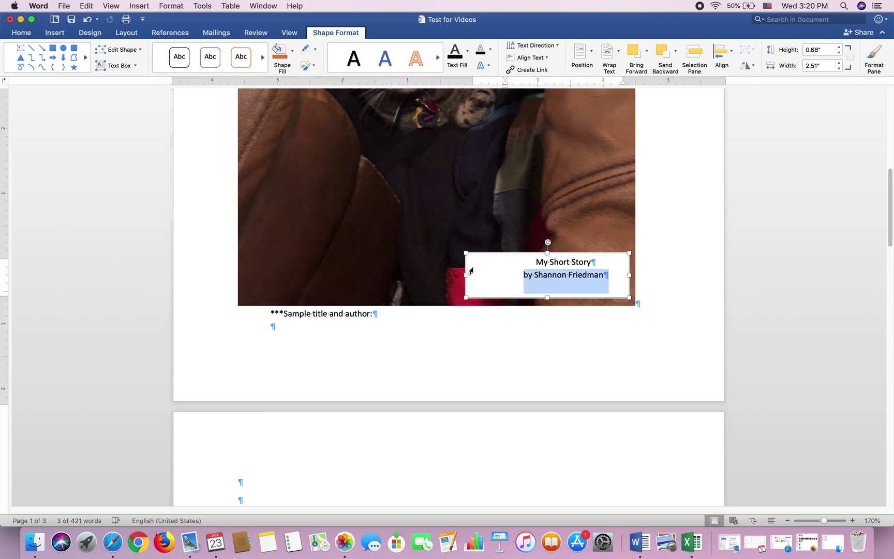
{"action": "left_click_drag", "start_coordinate": [465, 274], "coordinate": [485, 277]}
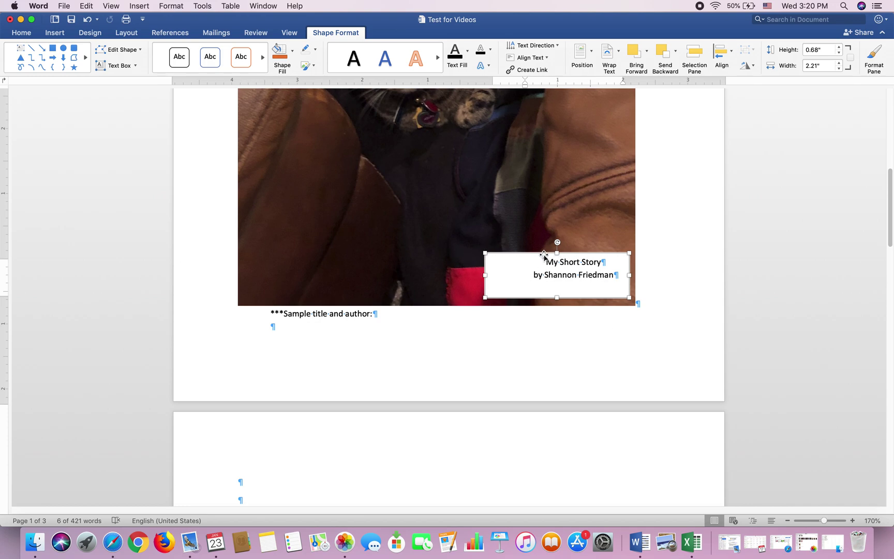
{"action": "left_click_drag", "start_coordinate": [545, 255], "coordinate": [516, 326]}
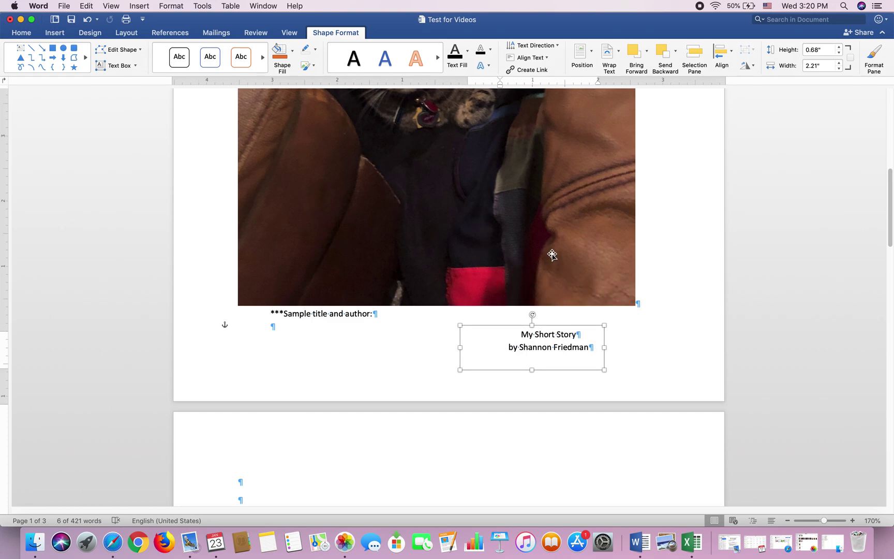
{"action": "right_click", "coordinate": [581, 282]}
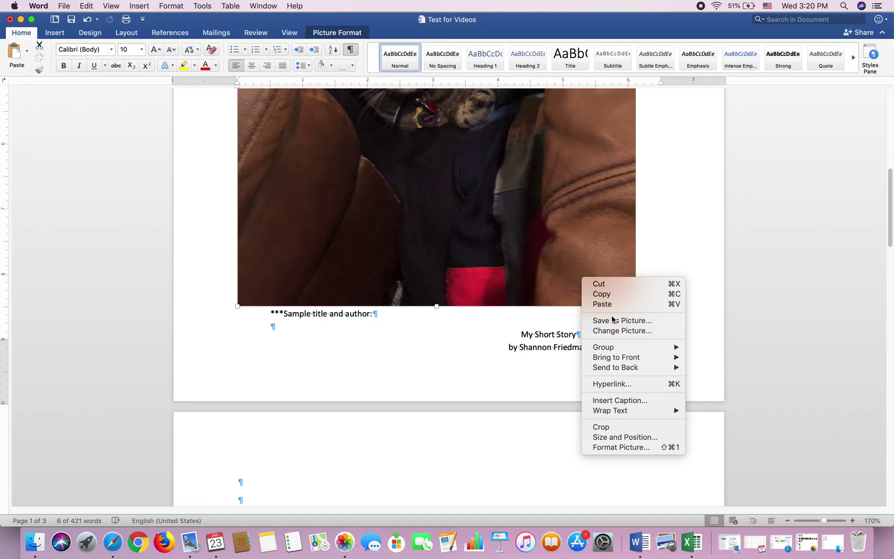
{"action": "mouse_move", "coordinate": [610, 354]}
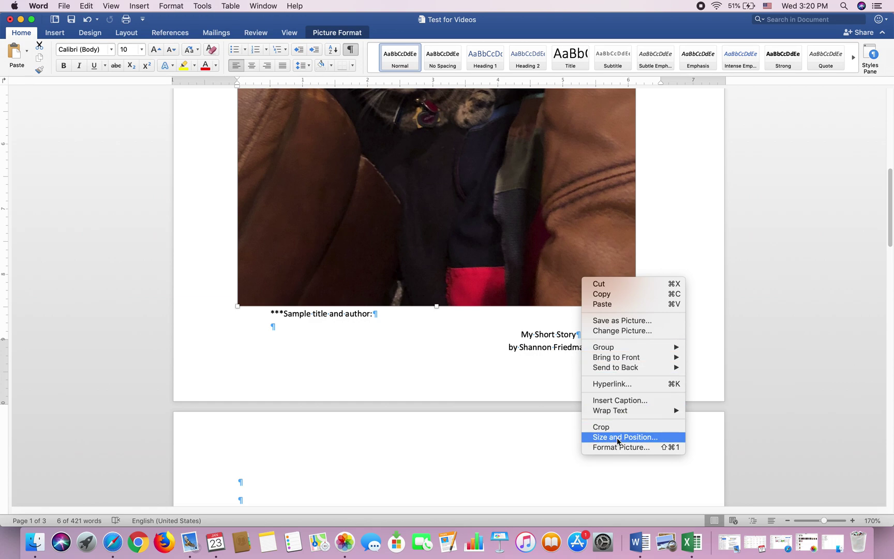
{"action": "left_click", "coordinate": [546, 275]}
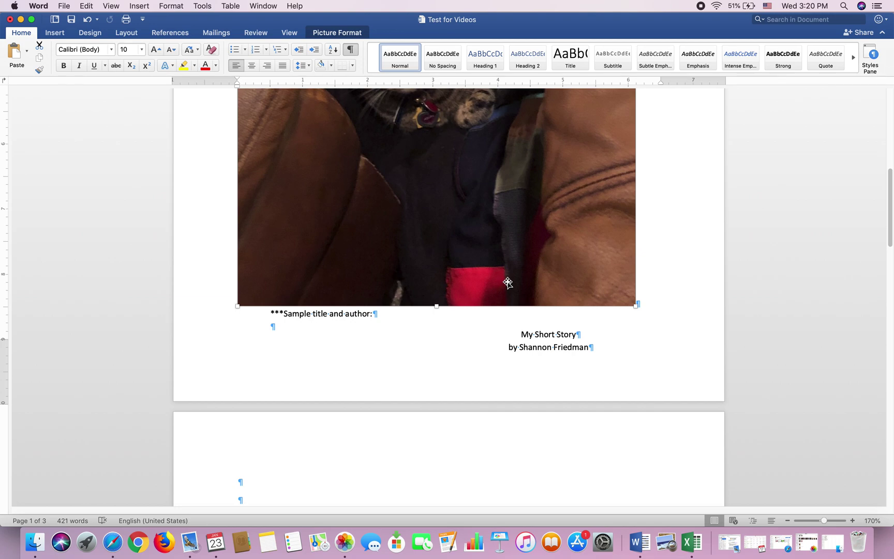
Step: Set the title and byline in the text box to 14 pt and widen the box so the byline fits on one line
{"action": "scroll", "coordinate": [507, 282], "scroll_direction": "down", "scroll_amount": 5}
{"action": "scroll", "coordinate": [508, 282], "scroll_direction": "down", "scroll_amount": 4}
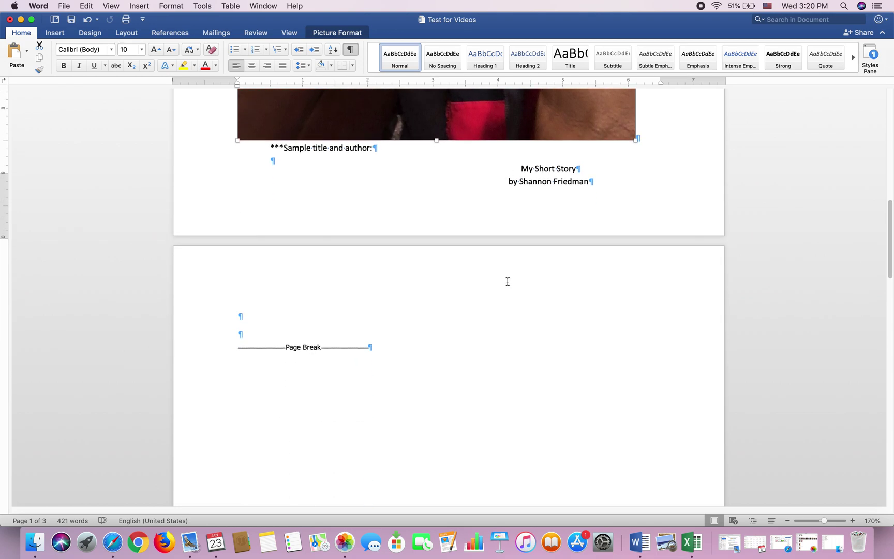
{"action": "scroll", "coordinate": [507, 280], "scroll_direction": "up", "scroll_amount": 3}
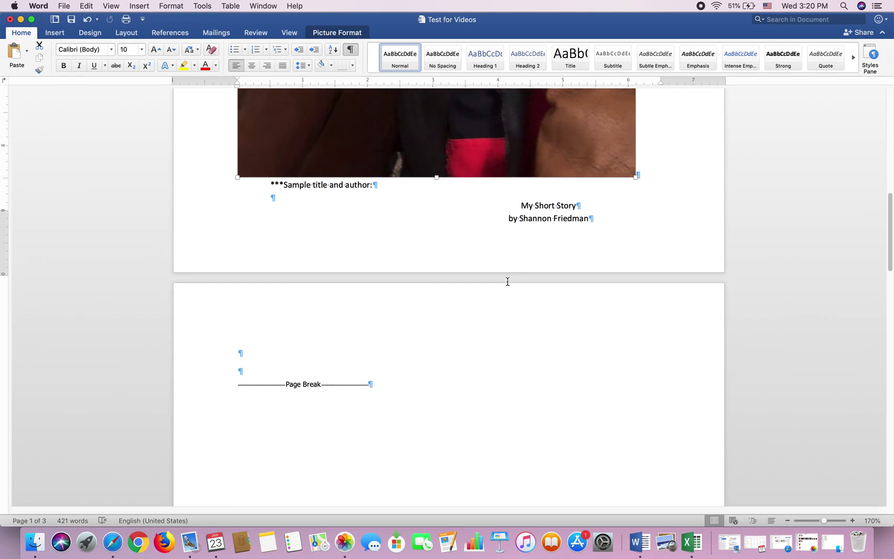
{"action": "left_click", "coordinate": [520, 206]}
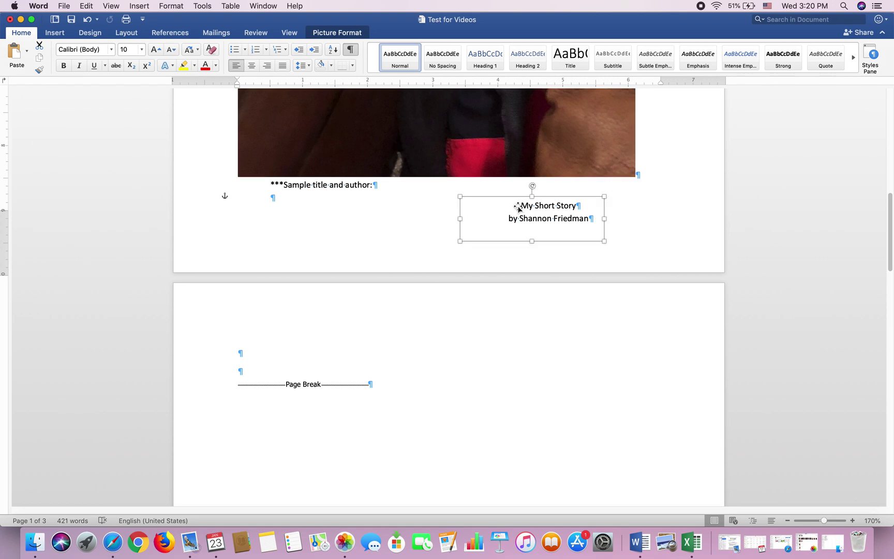
{"action": "double_click", "coordinate": [521, 207]}
{"action": "left_click", "coordinate": [515, 210]}
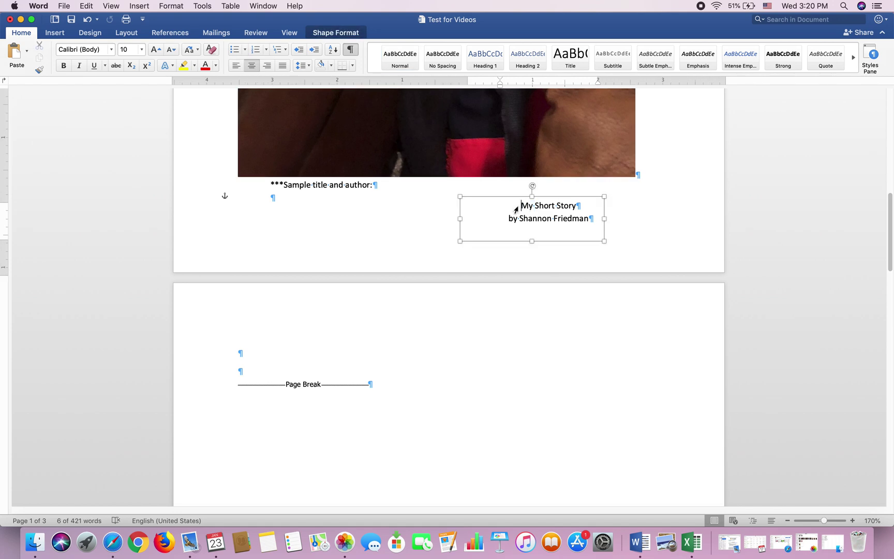
{"action": "left_click_drag", "start_coordinate": [520, 204], "coordinate": [575, 219]}
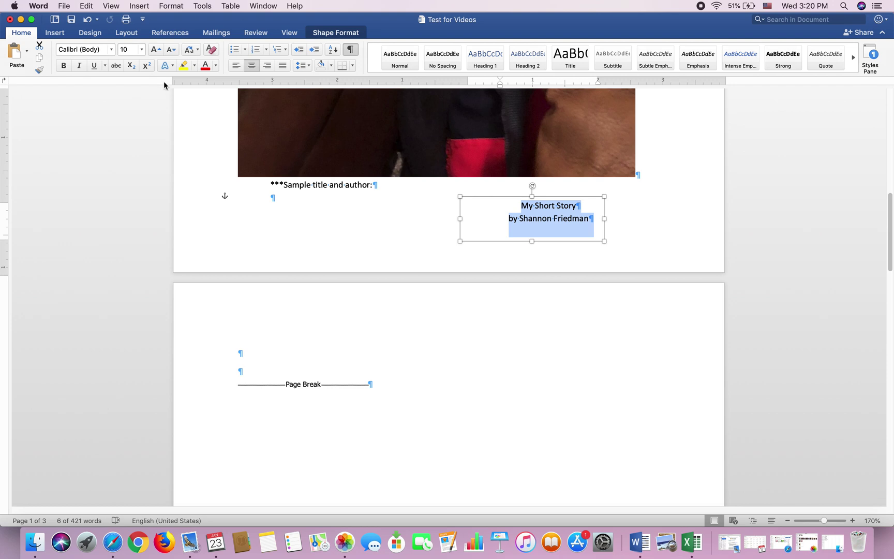
{"action": "left_click", "coordinate": [142, 49]}
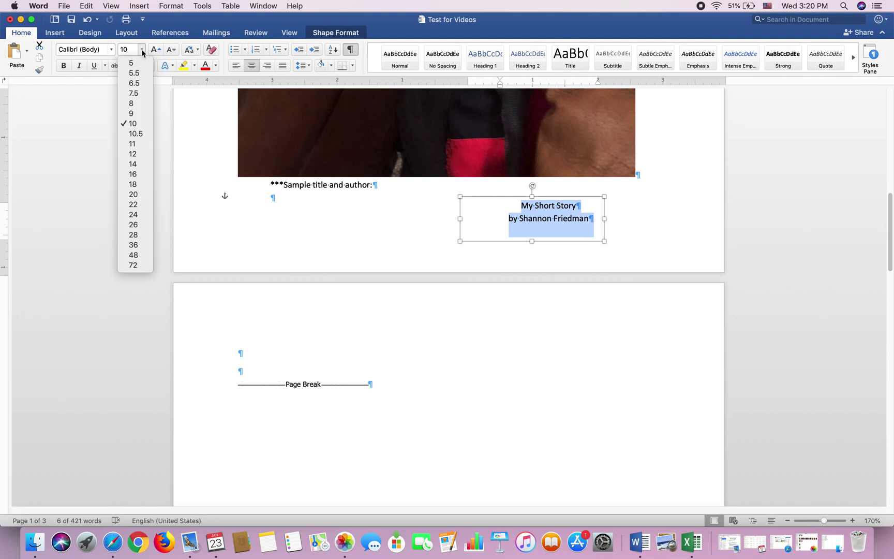
{"action": "left_click", "coordinate": [142, 164]}
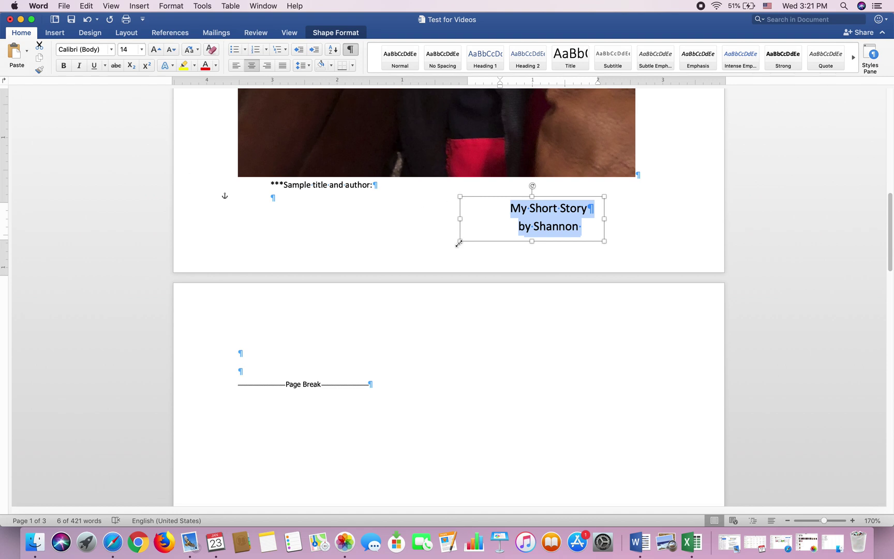
{"action": "left_click_drag", "start_coordinate": [460, 219], "coordinate": [376, 218]}
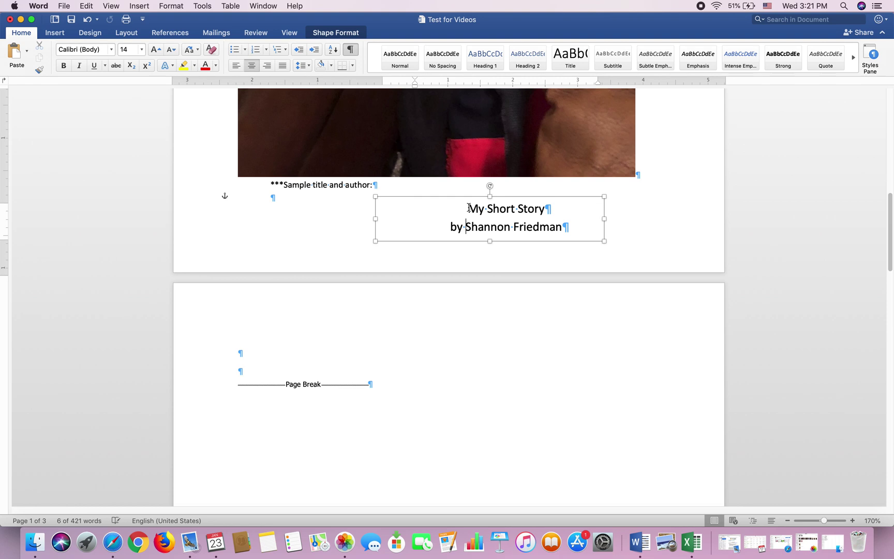
Step: Make the "My Short Story" title in the text box bold and underlined
{"action": "left_click_drag", "start_coordinate": [467, 209], "coordinate": [540, 211]}
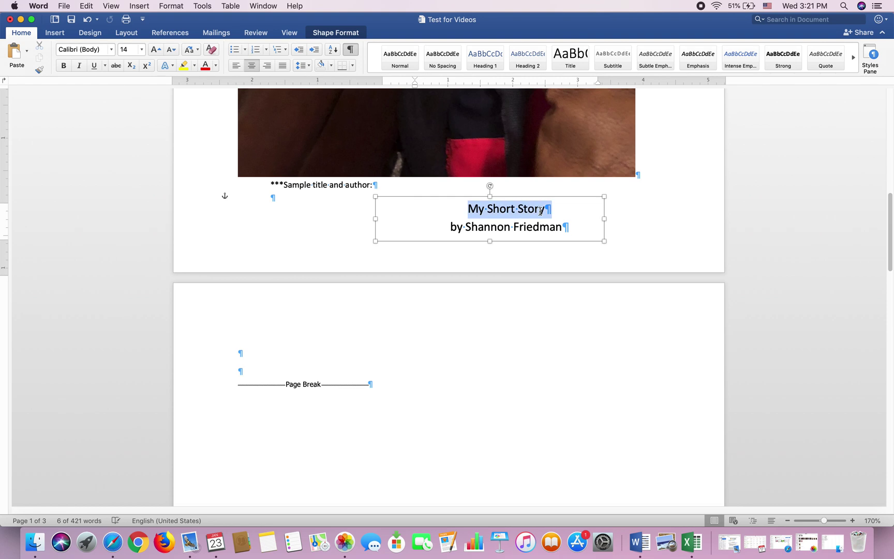
{"action": "left_click", "coordinate": [63, 66]}
{"action": "left_click", "coordinate": [94, 66]}
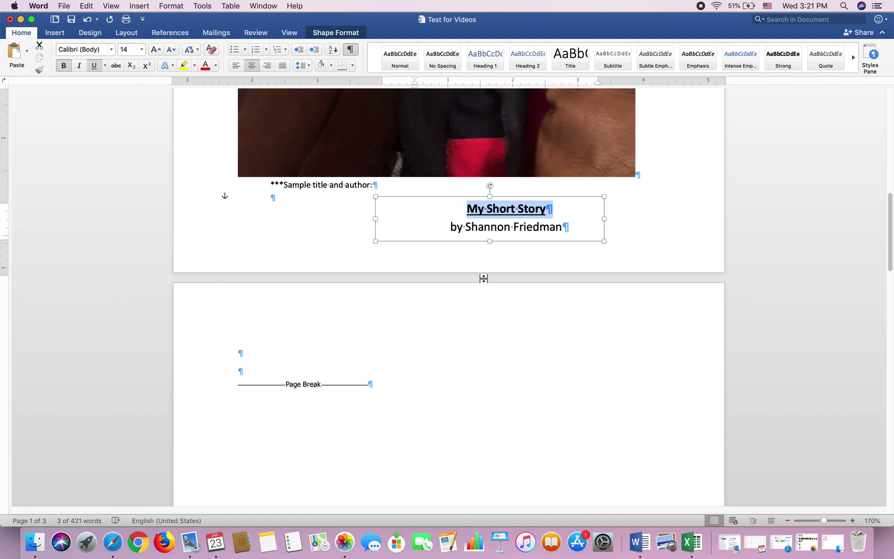
Step: Change the font of both the title and the byline in the text box to Times New Roman
{"action": "left_click", "coordinate": [471, 216]}
{"action": "left_click_drag", "start_coordinate": [463, 208], "coordinate": [459, 227]}
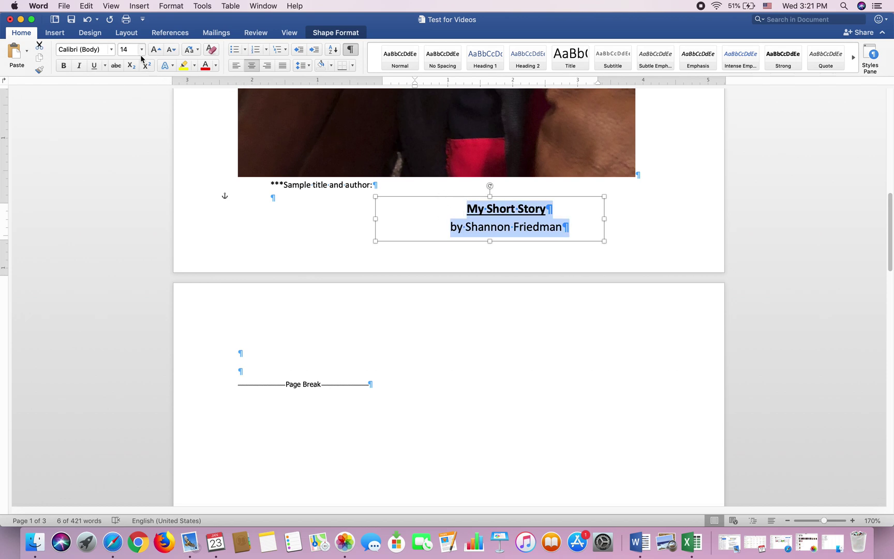
{"action": "left_click", "coordinate": [112, 49]}
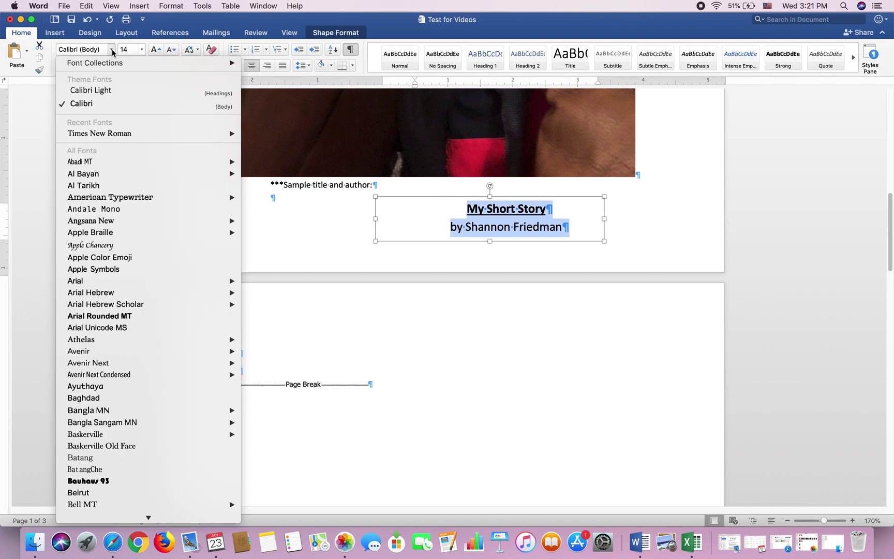
{"action": "left_click", "coordinate": [110, 140]}
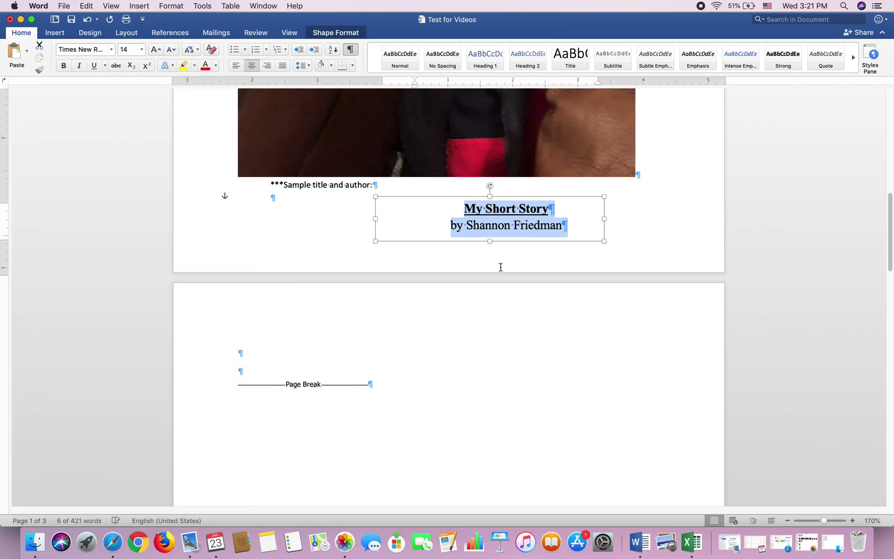
{"action": "left_click", "coordinate": [536, 227]}
{"action": "scroll", "coordinate": [481, 324], "scroll_direction": "up", "scroll_amount": 1}
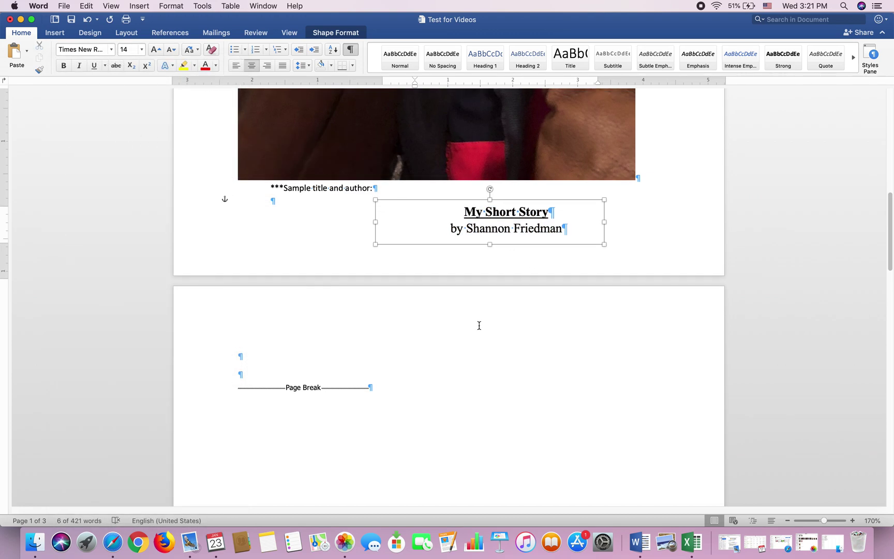
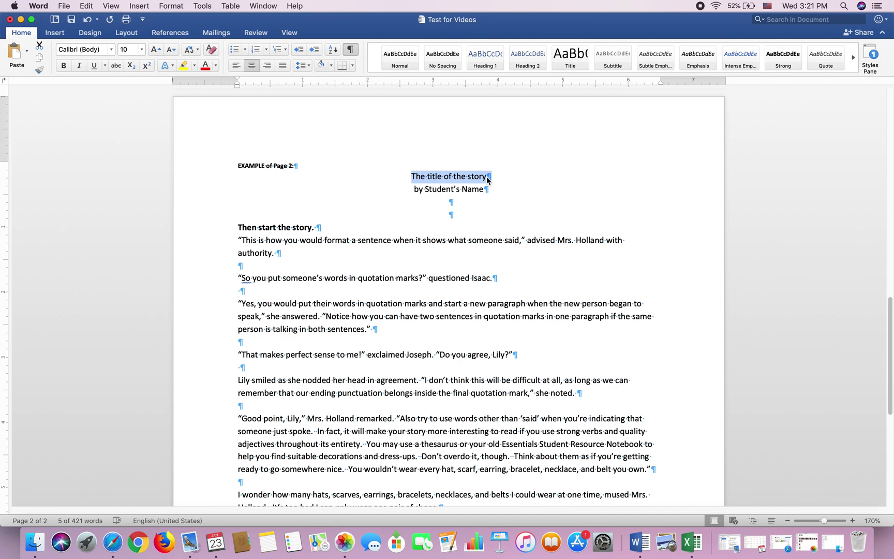
Step: Capitalize the words of the example title on the story page so it reads "The Title of The Story"
{"action": "left_click", "coordinate": [428, 178]}
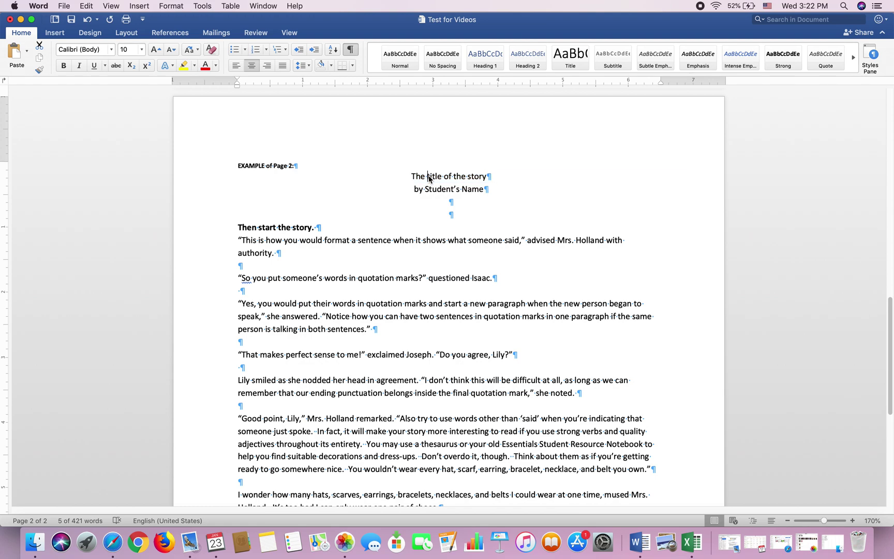
{"action": "left_click", "coordinate": [471, 177]}
{"action": "key", "text": "BackSpace"}
{"action": "type", "text": "S"}
{"action": "left_click", "coordinate": [456, 176]}
{"action": "key", "text": "BackSpace"}
{"action": "type", "text": "T"}
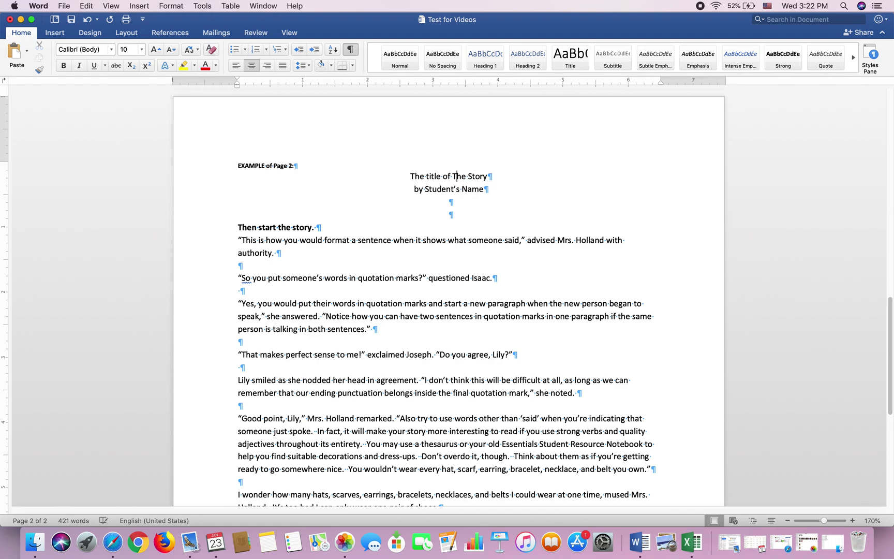
{"action": "left_click", "coordinate": [428, 176]}
{"action": "key", "text": "BackSpace"}
{"action": "type", "text": "T"}
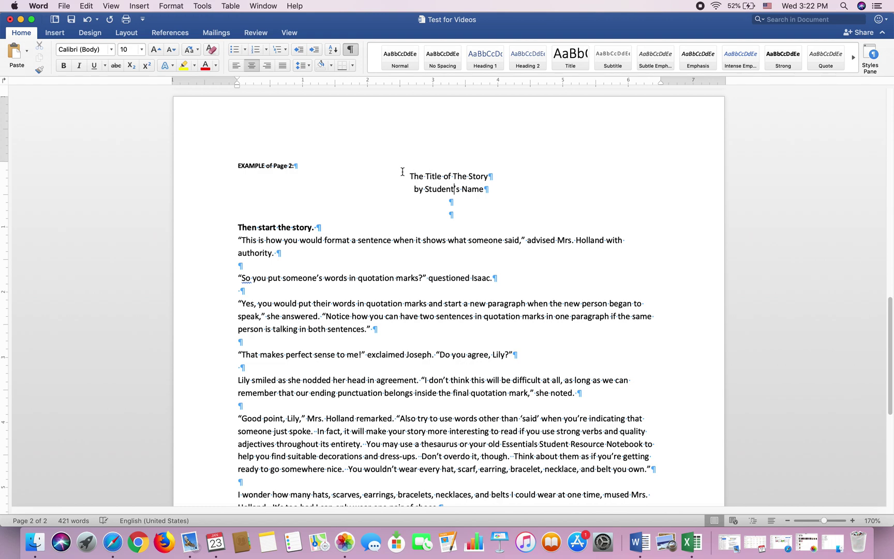
Step: Format the title "The Title of The Story" as 14 pt, bold and underlined
{"action": "left_click_drag", "start_coordinate": [409, 175], "coordinate": [496, 180]}
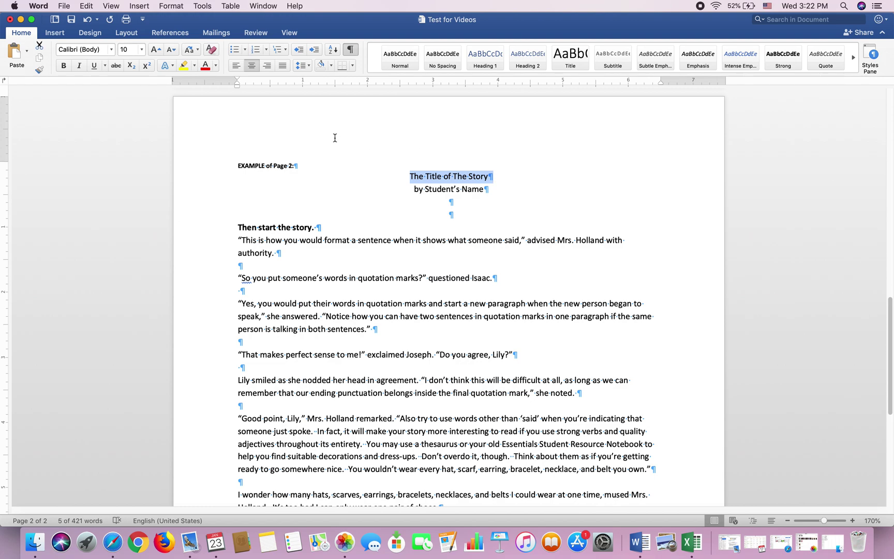
{"action": "left_click", "coordinate": [141, 49]}
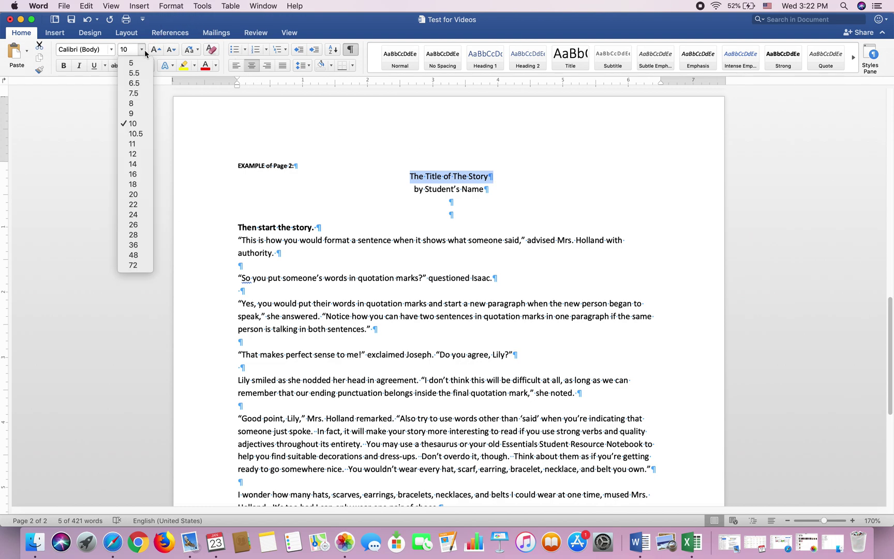
{"action": "left_click", "coordinate": [139, 164]}
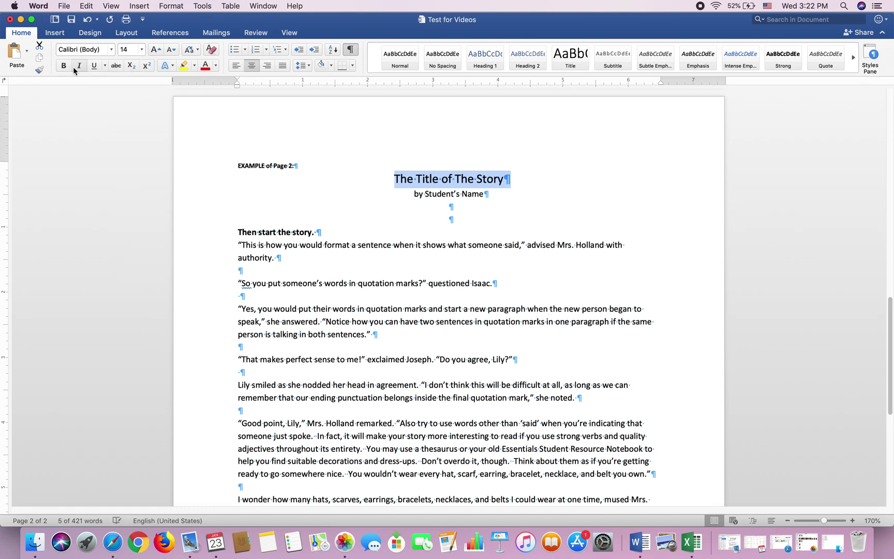
{"action": "left_click", "coordinate": [64, 66]}
{"action": "left_click", "coordinate": [94, 65]}
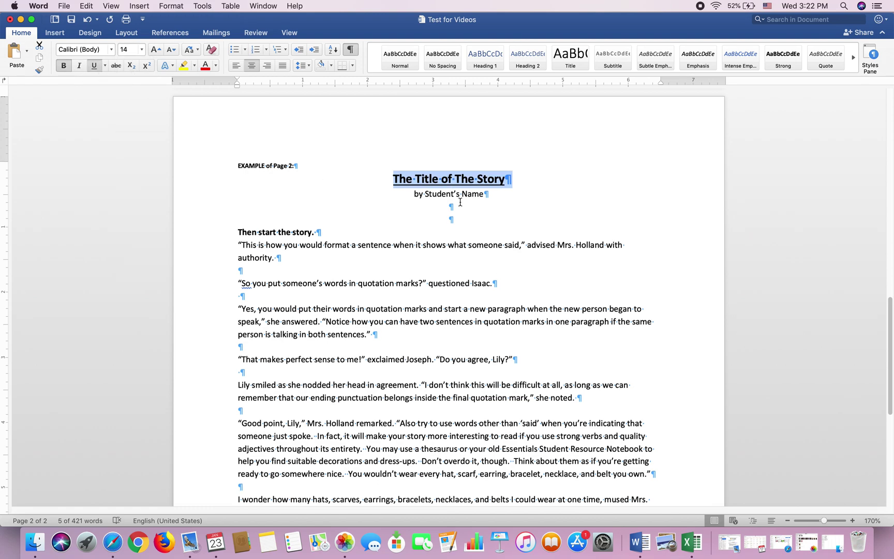
Step: Set the font size of all text from the byline "by Student's Name" through the end of the document to 12 pt
{"action": "left_click_drag", "start_coordinate": [407, 195], "coordinate": [489, 196]}
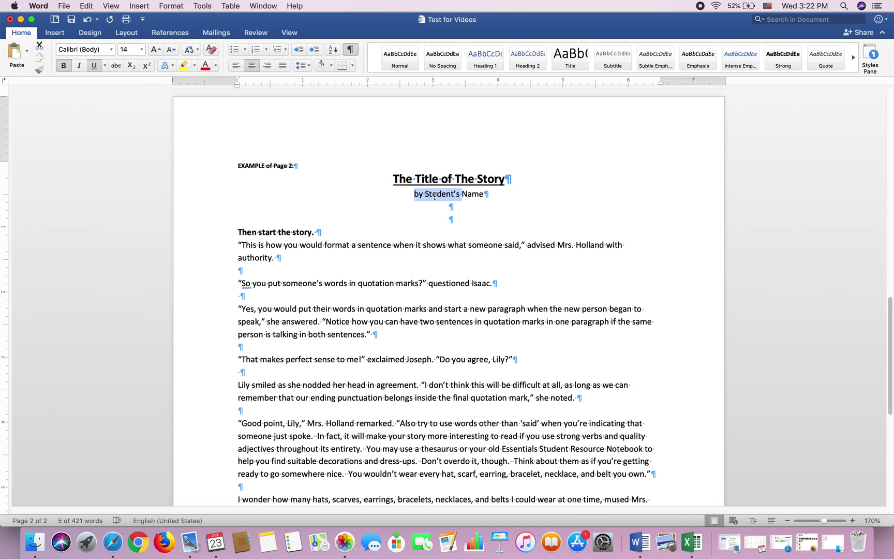
{"action": "left_click", "coordinate": [360, 260]}
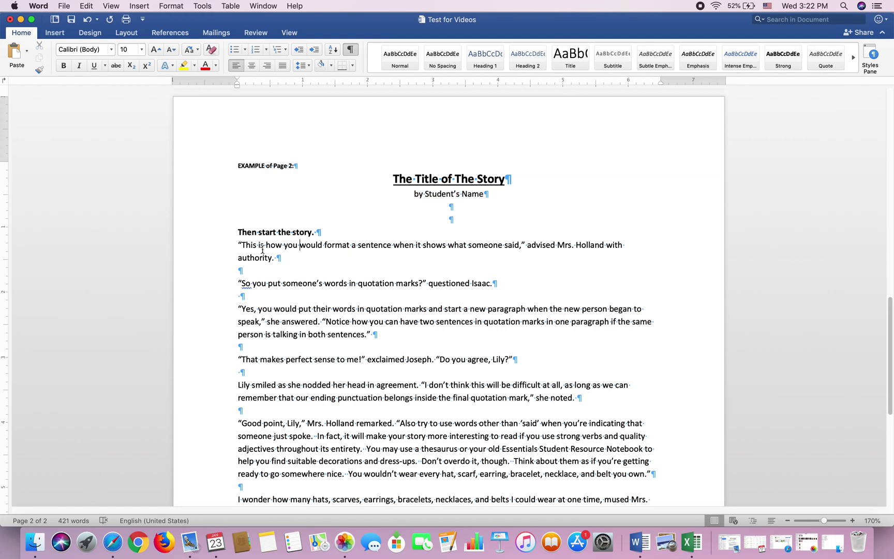
{"action": "left_click_drag", "start_coordinate": [412, 193], "coordinate": [532, 409]}
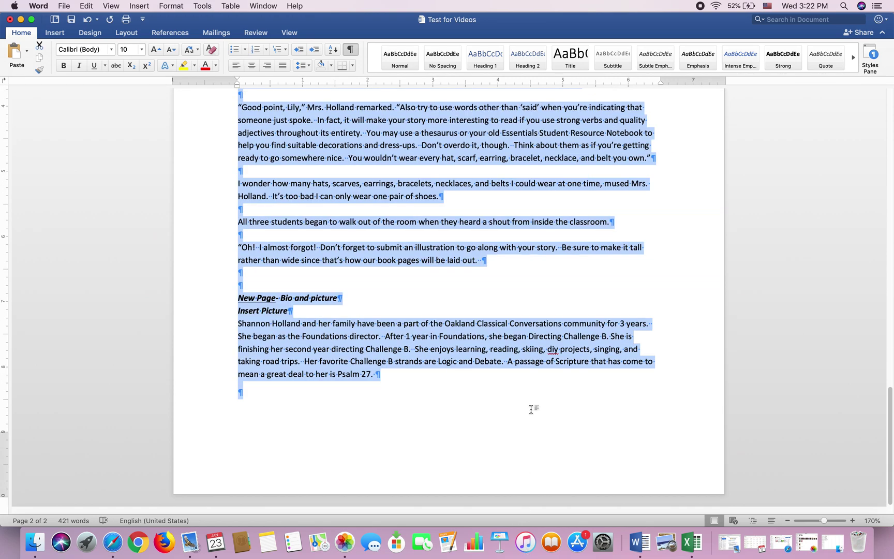
{"action": "scroll", "coordinate": [502, 334], "scroll_direction": "up", "scroll_amount": 10}
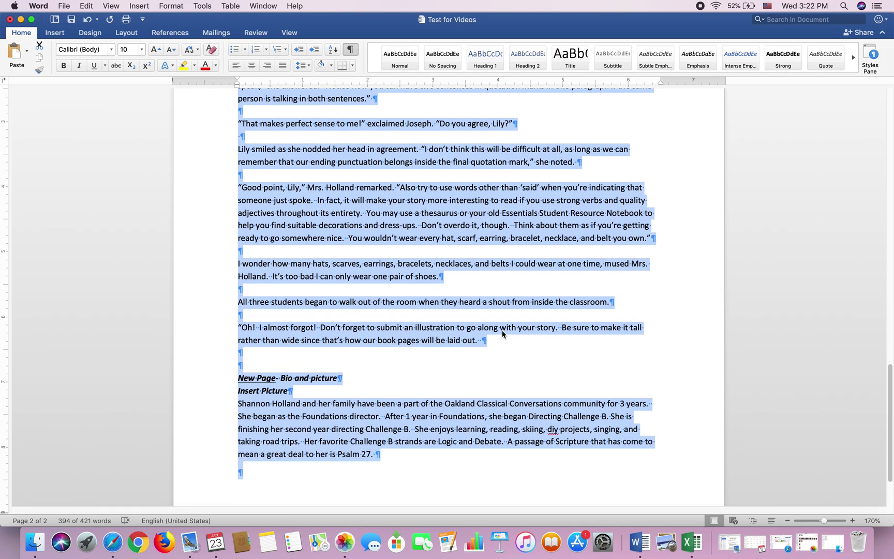
{"action": "scroll", "coordinate": [502, 334], "scroll_direction": "up", "scroll_amount": 4}
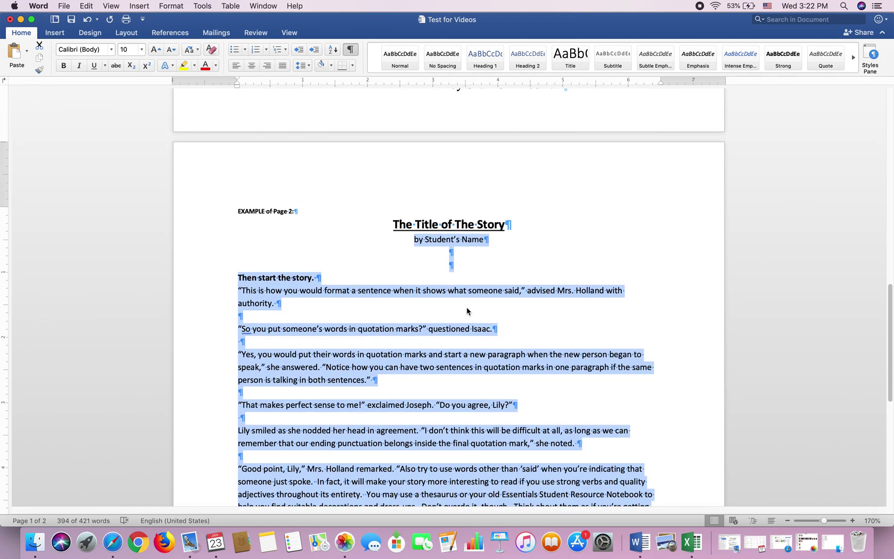
{"action": "scroll", "coordinate": [446, 338], "scroll_direction": "down", "scroll_amount": 2}
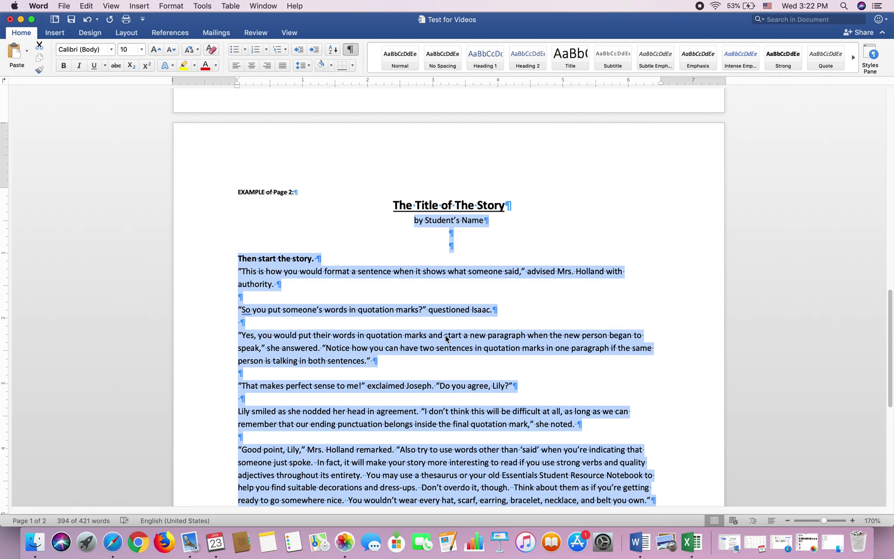
{"action": "left_click", "coordinate": [141, 50]}
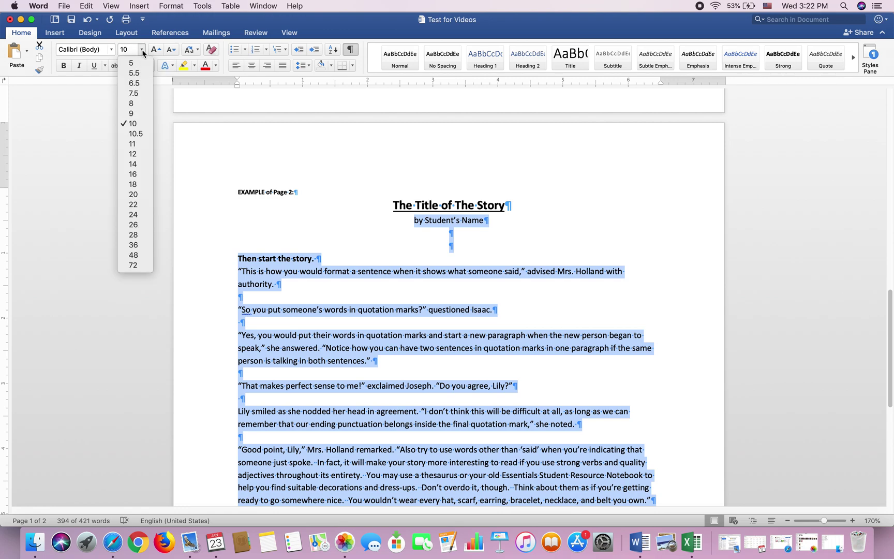
{"action": "left_click", "coordinate": [133, 154]}
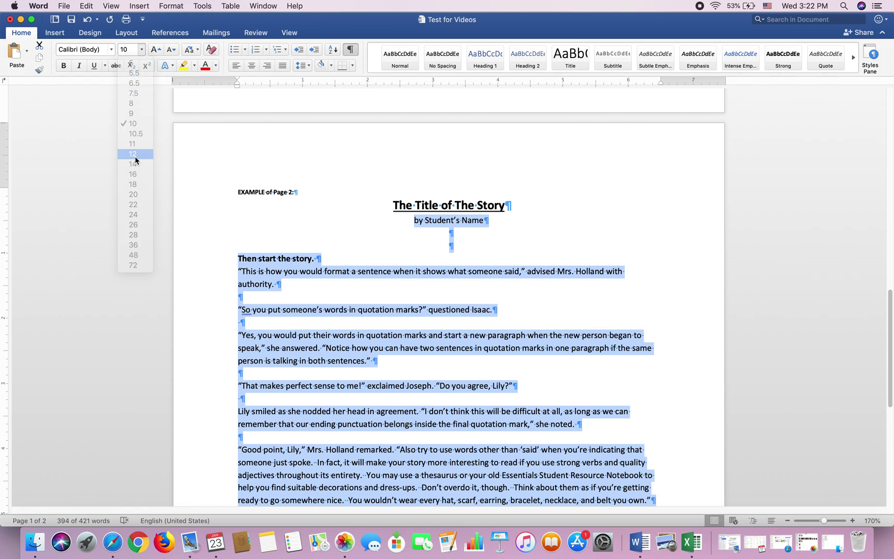
{"action": "left_click", "coordinate": [327, 300]}
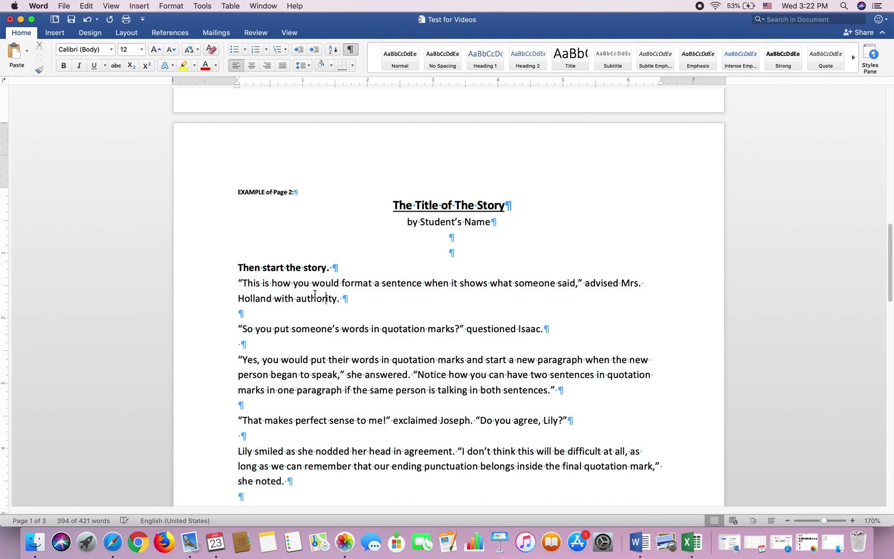
Step: Change the font of the "Then start the story." line and the first story paragraph to Times New Roman
{"action": "scroll", "coordinate": [321, 298], "scroll_direction": "down", "scroll_amount": 4}
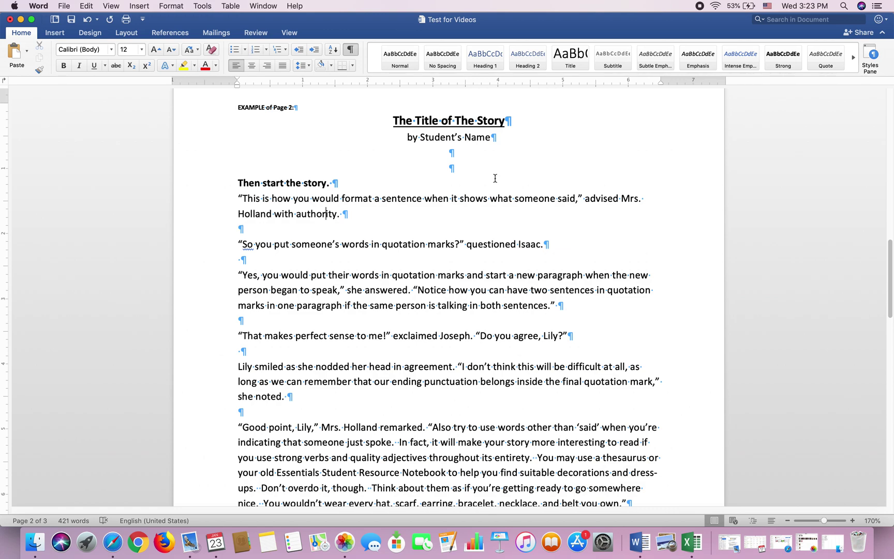
{"action": "left_click", "coordinate": [111, 50]}
{"action": "key", "text": "Escape"}
{"action": "left_click_drag", "start_coordinate": [230, 186], "coordinate": [255, 233]}
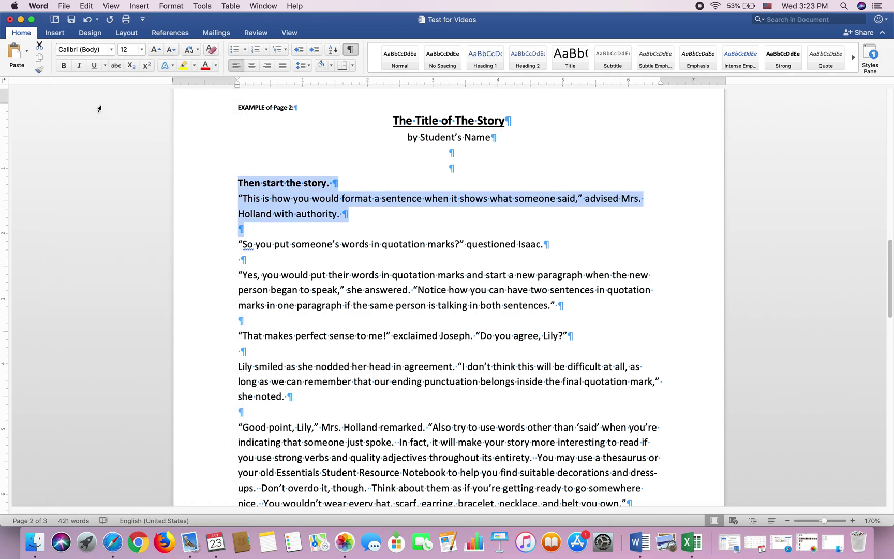
{"action": "left_click", "coordinate": [111, 50]}
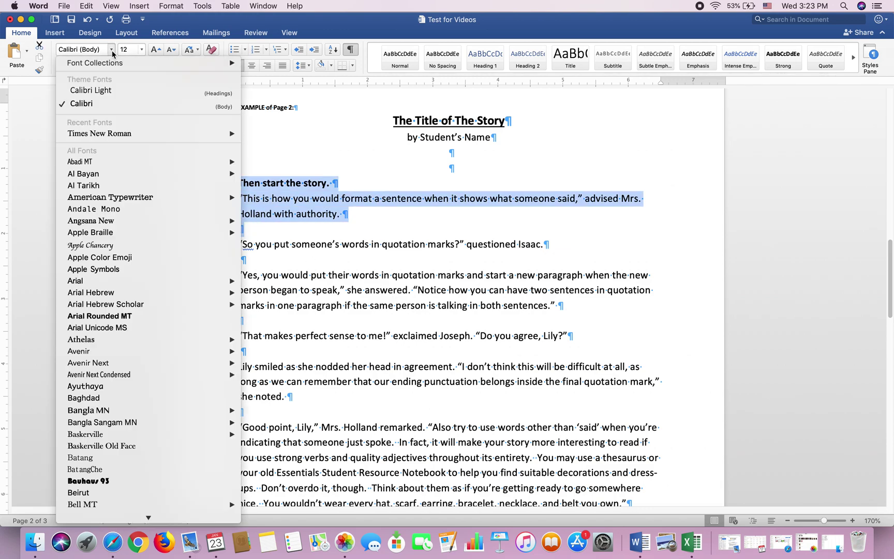
{"action": "left_click", "coordinate": [103, 134]}
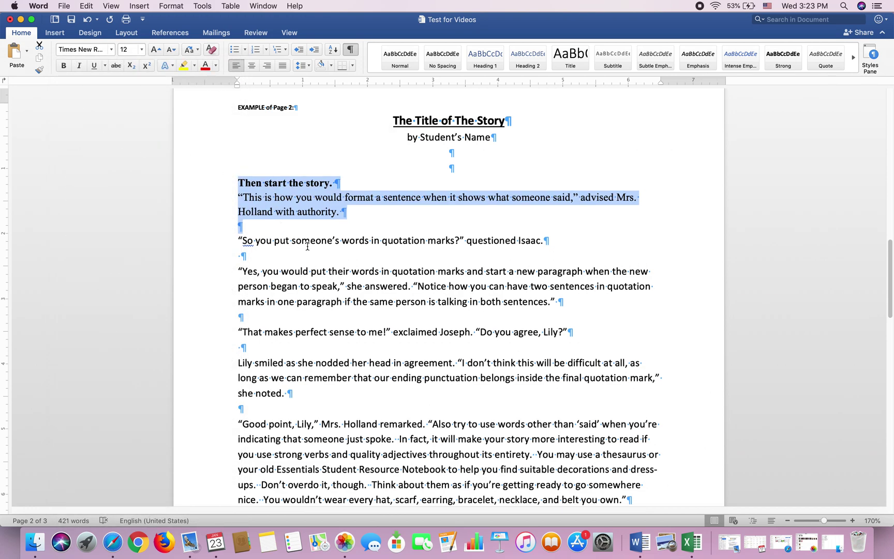
{"action": "left_click", "coordinate": [307, 244]}
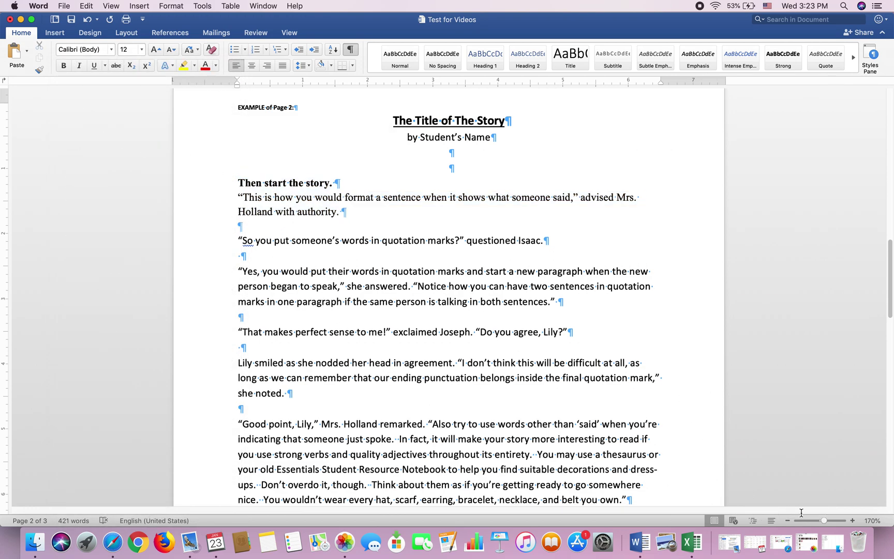
Step: Examine the opening quotation mark and lettering of the first story paragraph up close, compared with the text in the other font
{"action": "left_click", "coordinate": [853, 522]}
{"action": "left_click", "coordinate": [854, 522]}
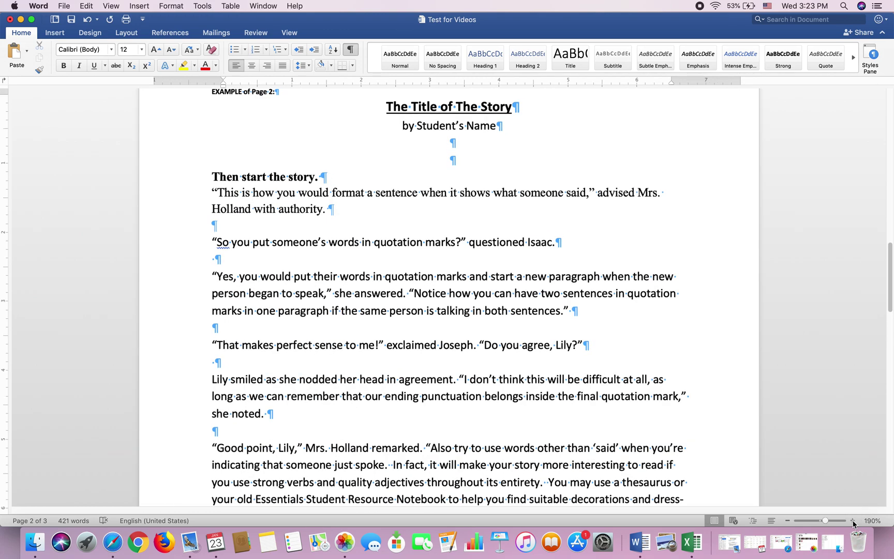
{"action": "left_click", "coordinate": [853, 522]}
{"action": "left_click", "coordinate": [854, 521]}
{"action": "left_click", "coordinate": [854, 522]}
{"action": "left_click", "coordinate": [854, 522]}
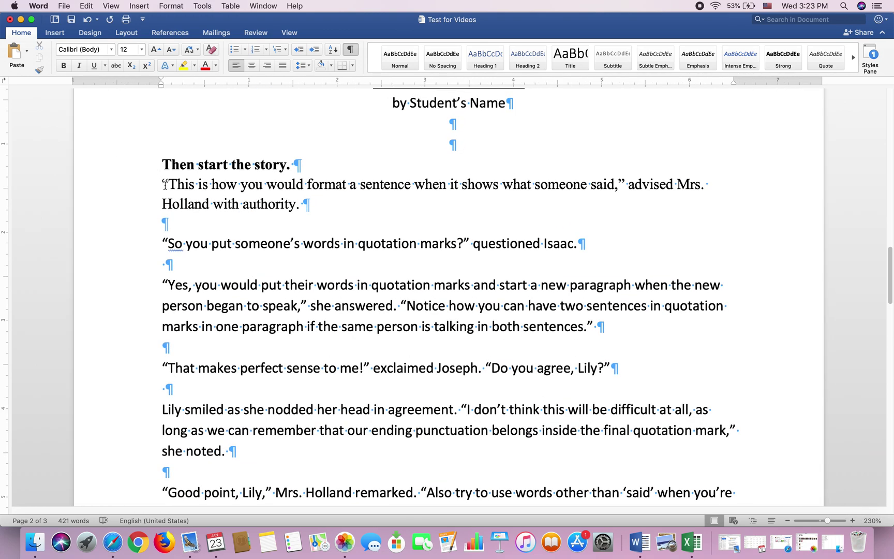
{"action": "left_click_drag", "start_coordinate": [165, 182], "coordinate": [178, 185]}
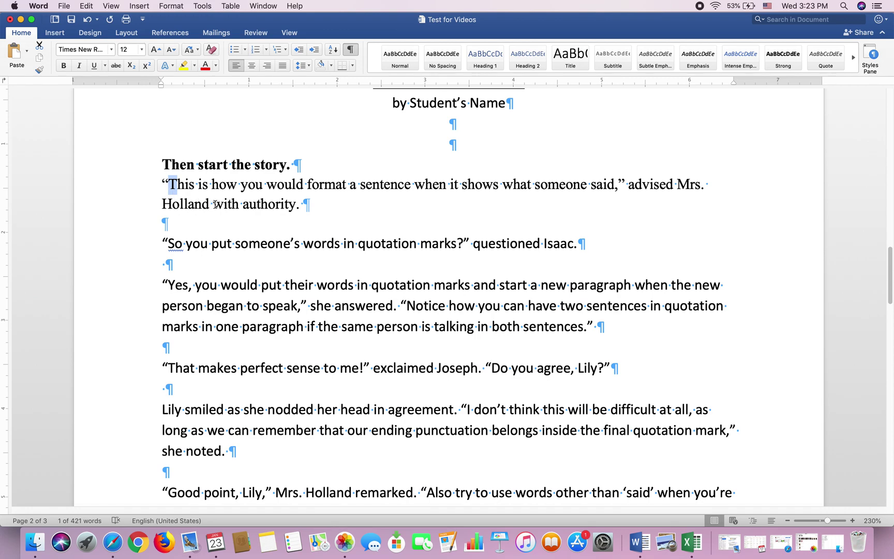
{"action": "left_click", "coordinate": [203, 187]}
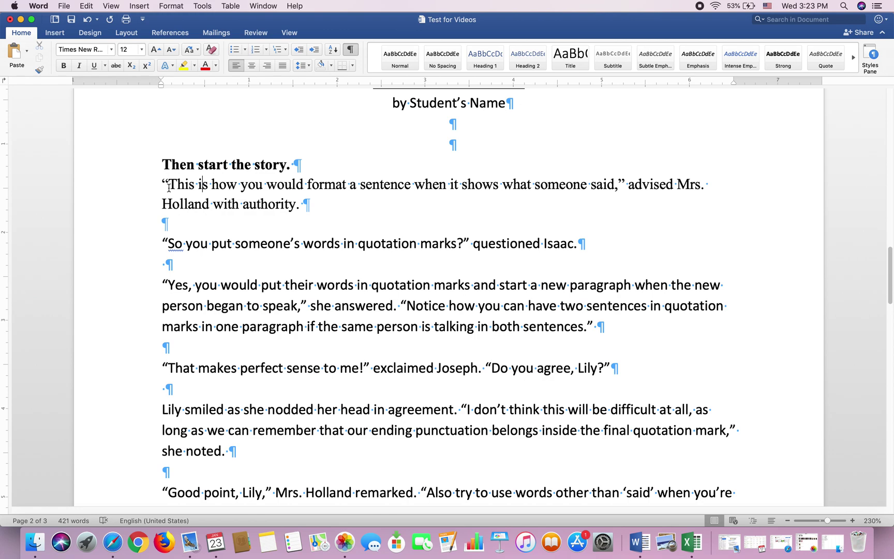
{"action": "left_click_drag", "start_coordinate": [160, 184], "coordinate": [240, 186]}
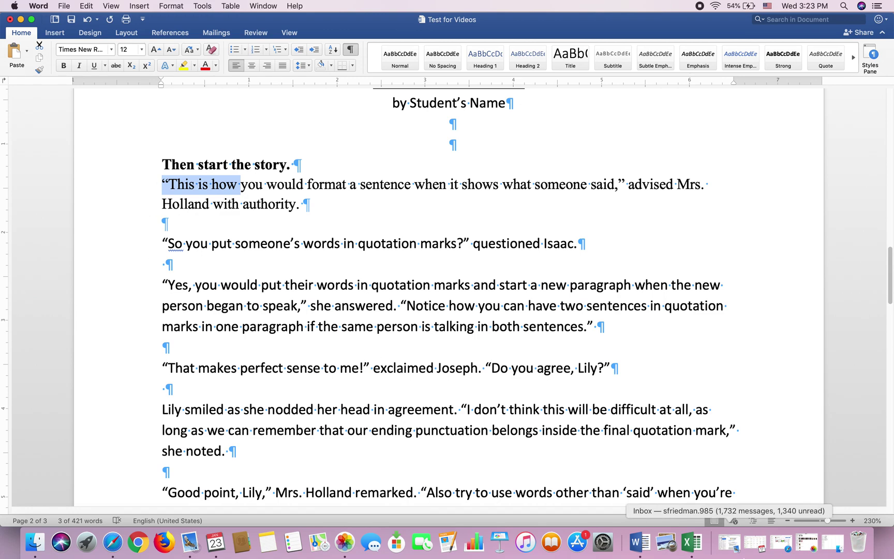
{"action": "left_click", "coordinate": [787, 521]}
{"action": "left_click", "coordinate": [787, 521]}
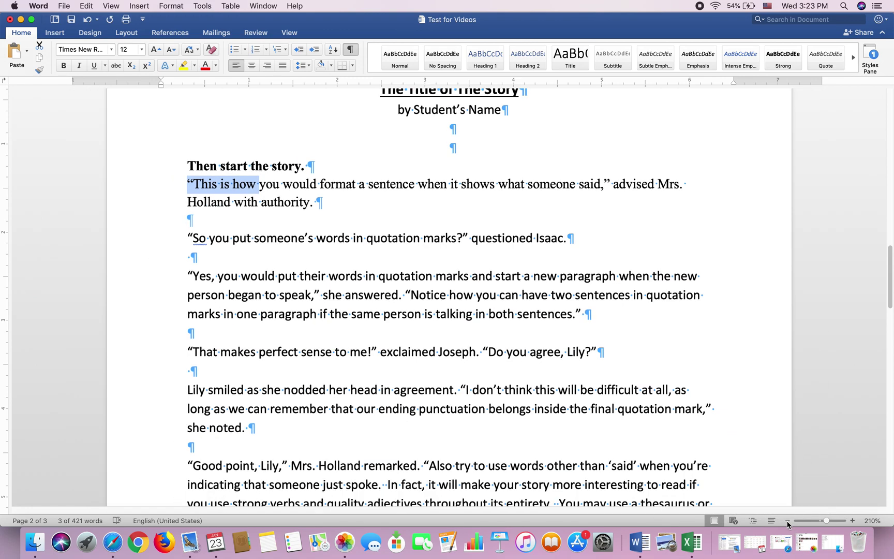
{"action": "left_click", "coordinate": [787, 521]}
{"action": "left_click", "coordinate": [787, 521]}
{"action": "left_click", "coordinate": [787, 521]}
{"action": "left_click", "coordinate": [788, 521]}
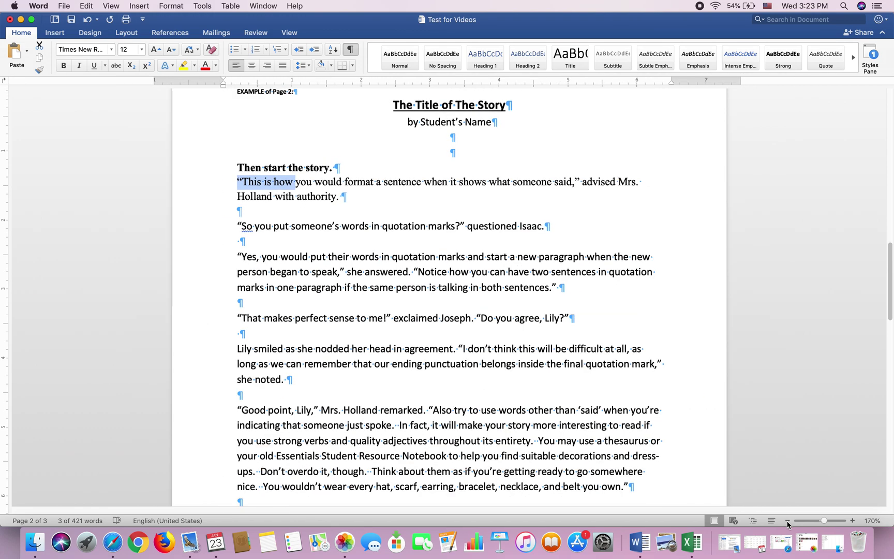
{"action": "left_click", "coordinate": [787, 520]}
{"action": "left_click", "coordinate": [787, 521]}
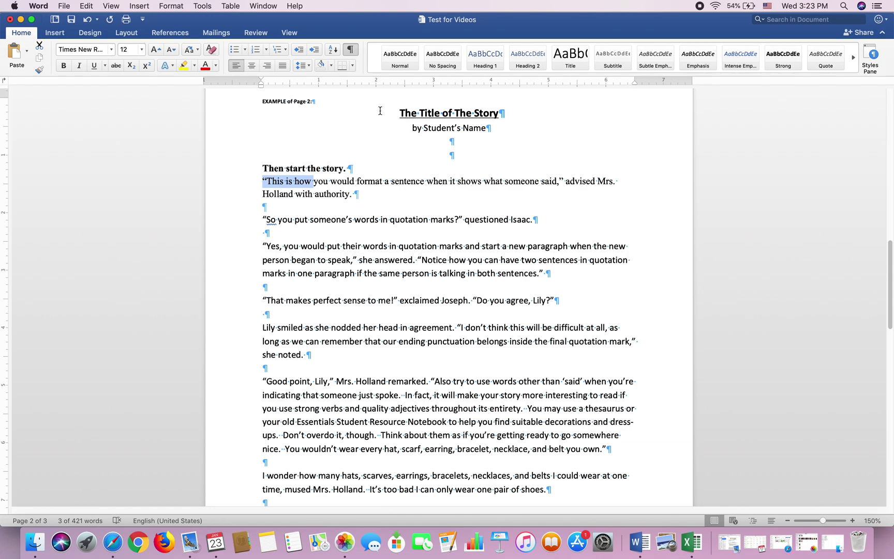
Step: Change the font of the entire document's text to Times New Roman
{"action": "left_click_drag", "start_coordinate": [380, 112], "coordinate": [443, 136]}
{"action": "left_click", "coordinate": [443, 316]}
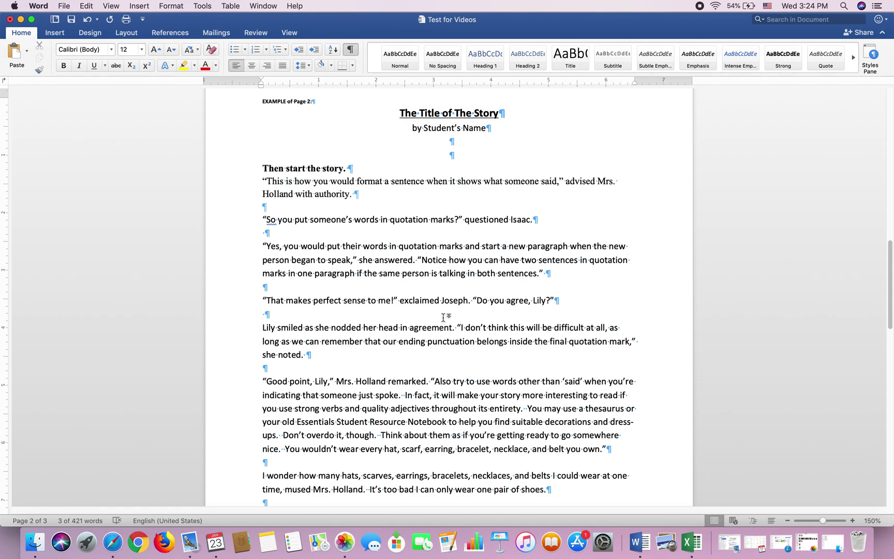
{"action": "key", "text": "super+a"}
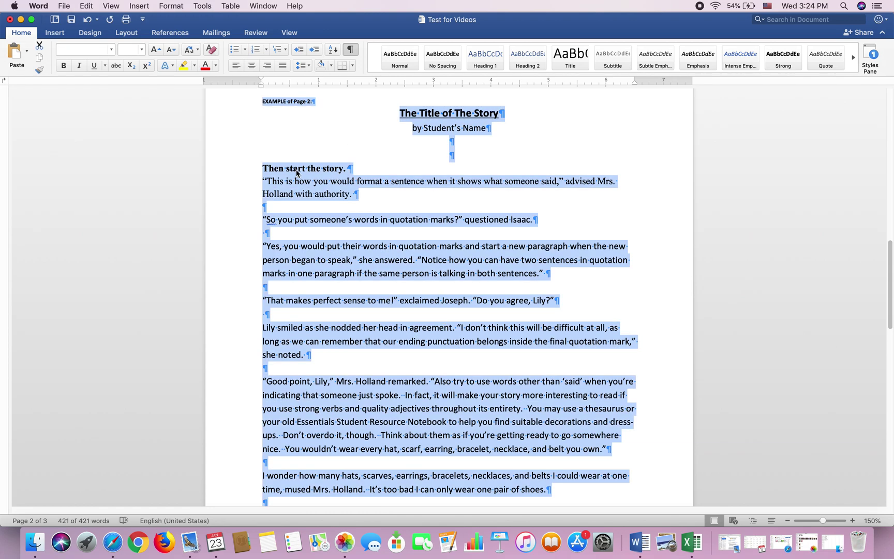
{"action": "left_click", "coordinate": [111, 50]}
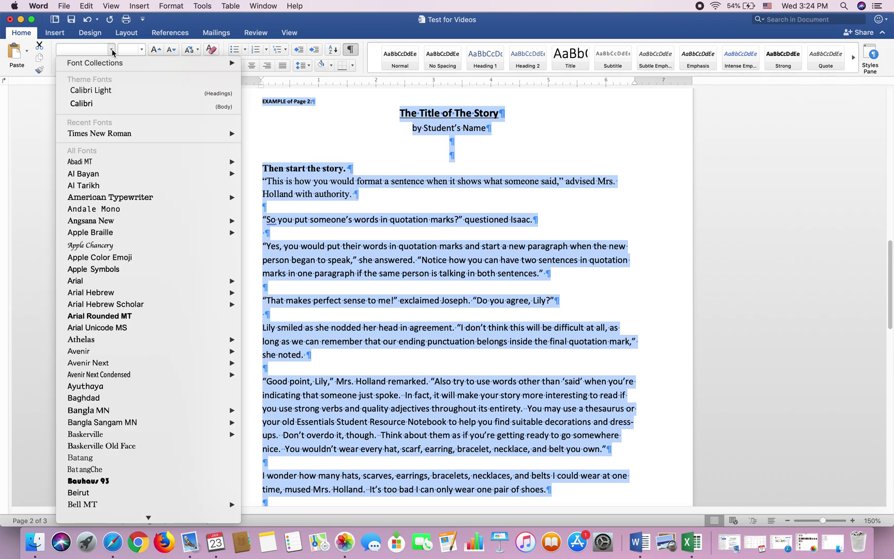
{"action": "left_click", "coordinate": [109, 133]}
{"action": "left_click", "coordinate": [415, 278]}
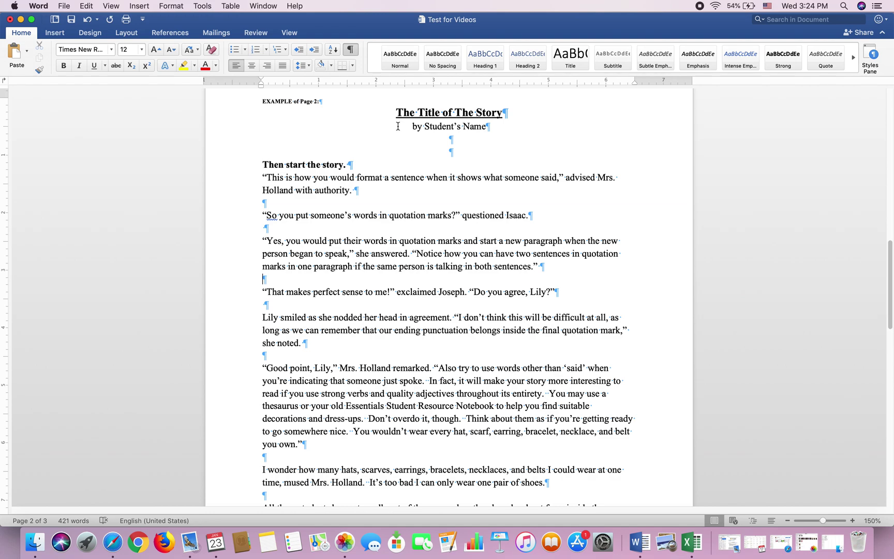
Step: Set the line spacing of the entire document to 1.0
{"action": "key", "text": "super+a"}
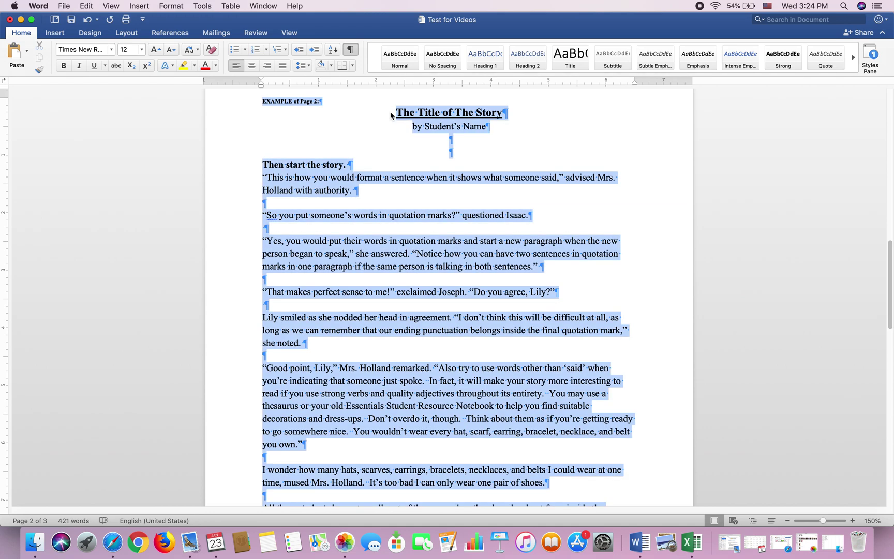
{"action": "left_click", "coordinate": [309, 68]}
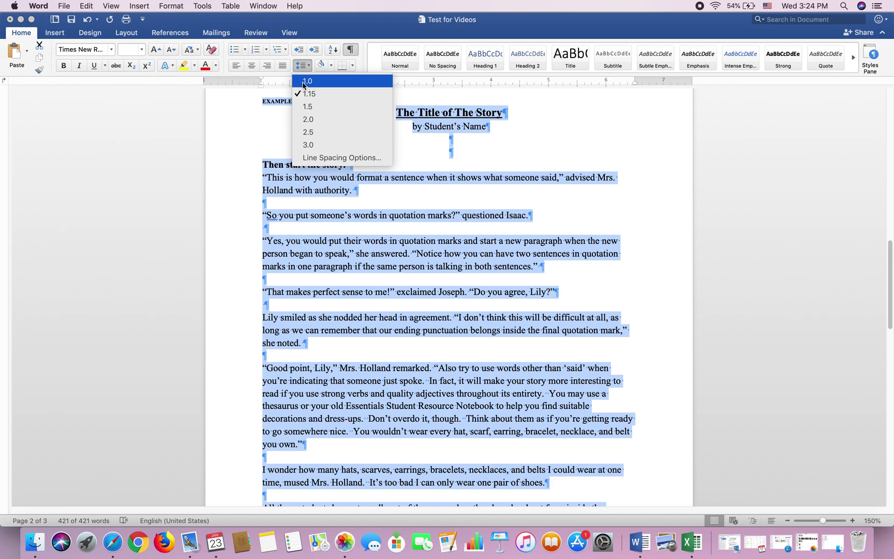
{"action": "left_click", "coordinate": [304, 82]}
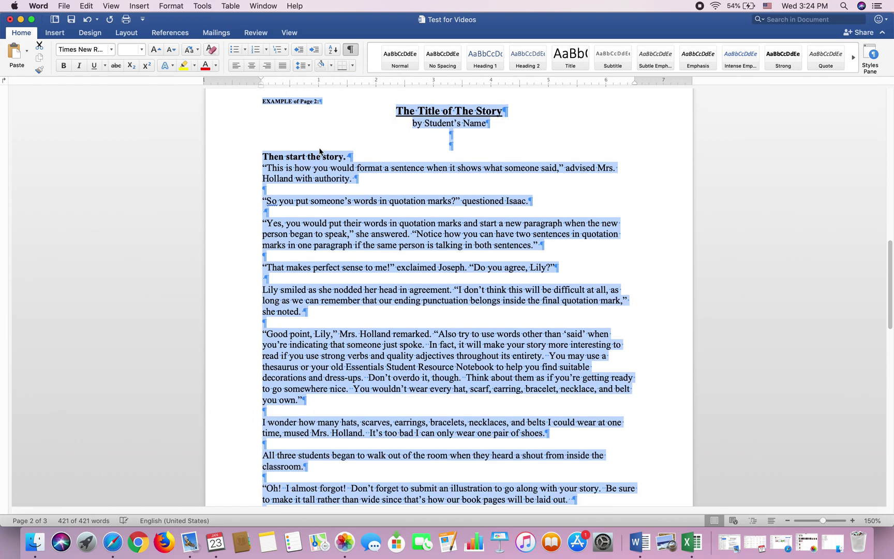
Step: Set the whole document's paragraph spacing to 0 pt before and after, and enable no added space between paragraphs of the same style
{"action": "left_click", "coordinate": [306, 67]}
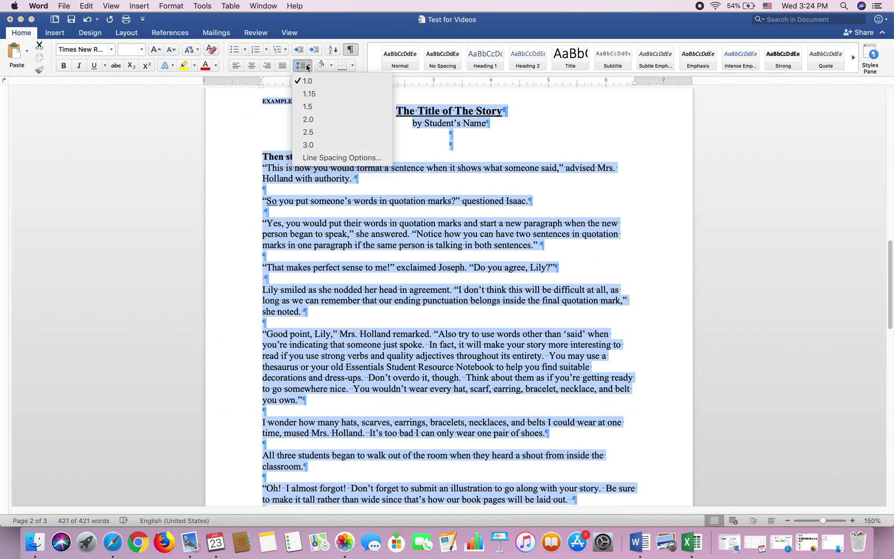
{"action": "left_click", "coordinate": [313, 158]}
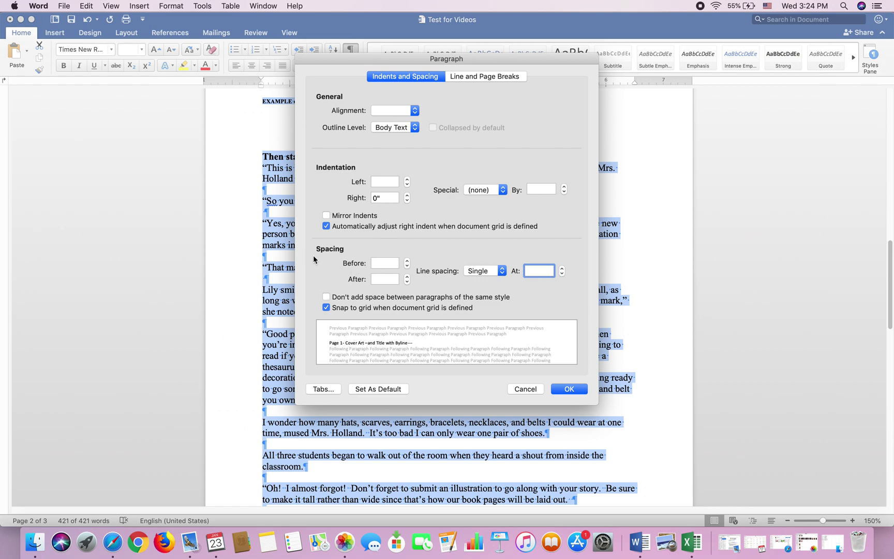
{"action": "left_click", "coordinate": [407, 263]}
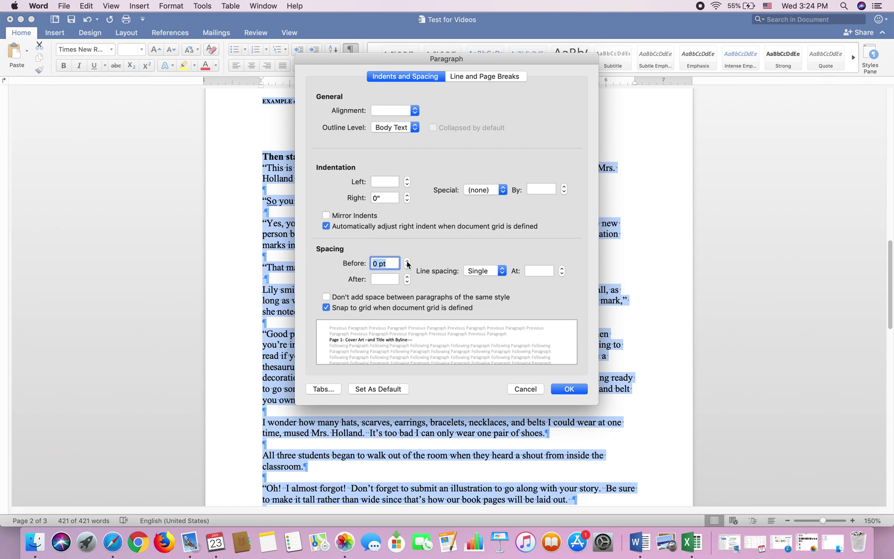
{"action": "left_click", "coordinate": [408, 281]}
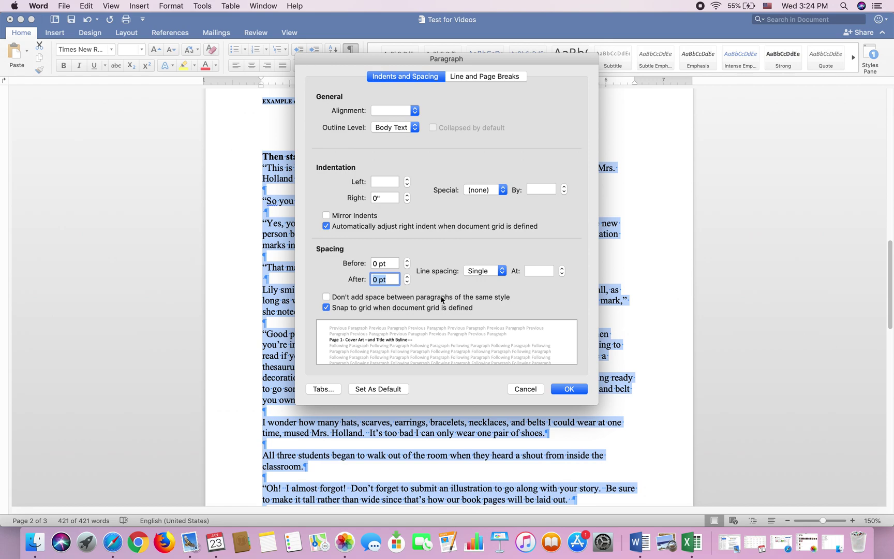
{"action": "left_click", "coordinate": [326, 297]}
{"action": "left_click", "coordinate": [572, 391]}
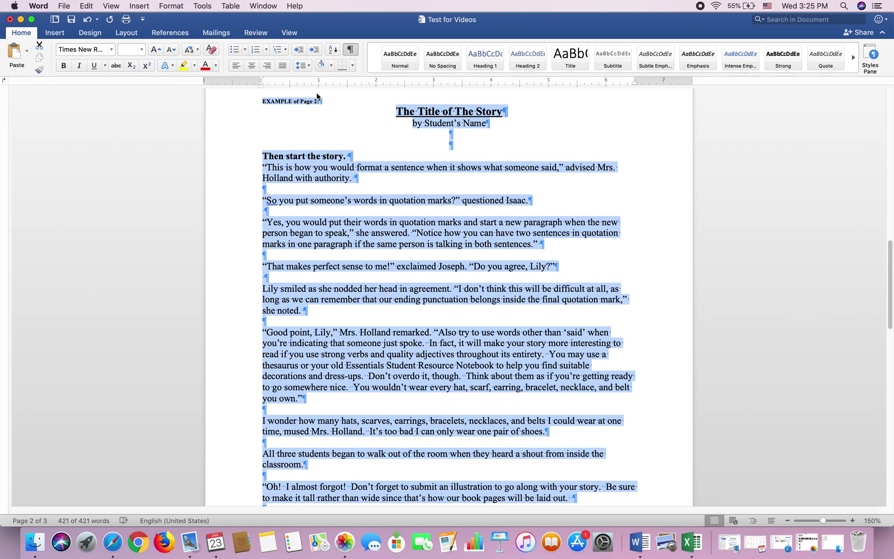
Step: Hide the paragraph marks and other formatting symbols in the document
{"action": "left_click", "coordinate": [350, 50]}
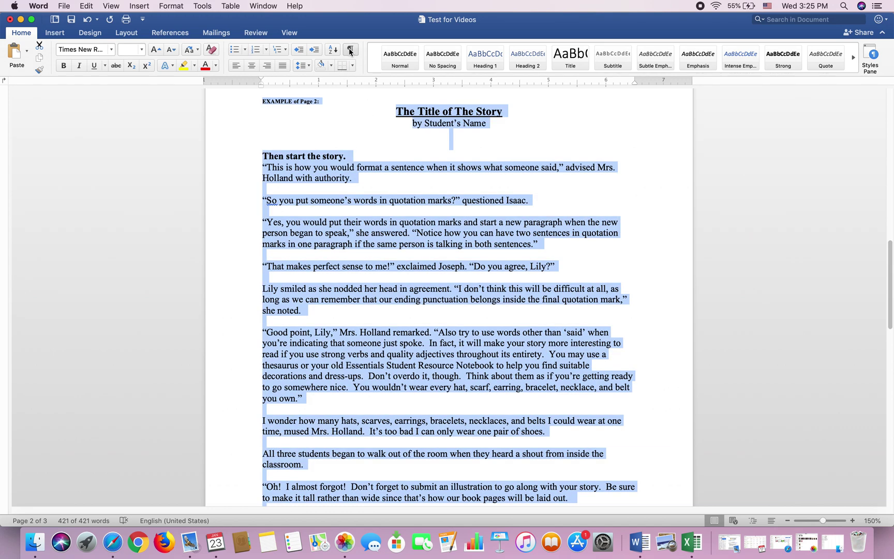
Step: Show the formatting symbols throughout the document and select the empty paragraph below Isaac's question
{"action": "left_click", "coordinate": [350, 50]}
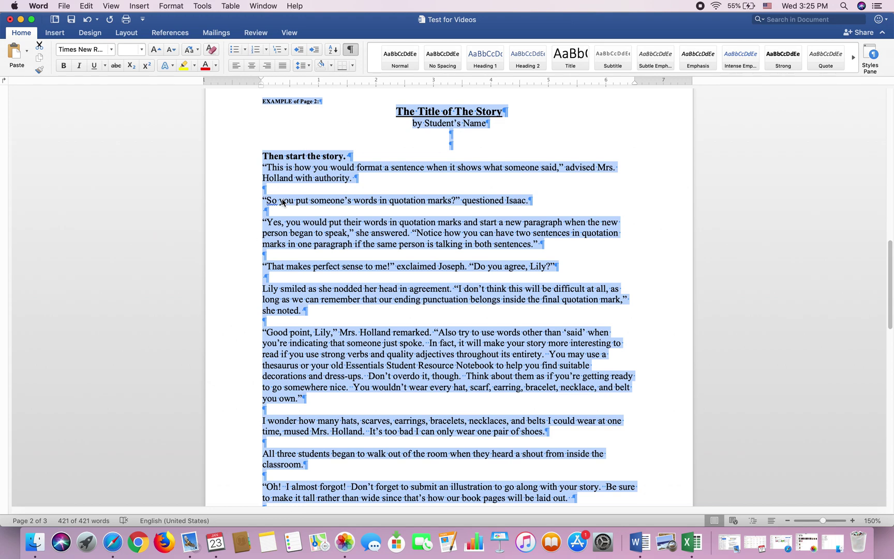
{"action": "left_click", "coordinate": [272, 211]}
{"action": "double_click", "coordinate": [263, 212]}
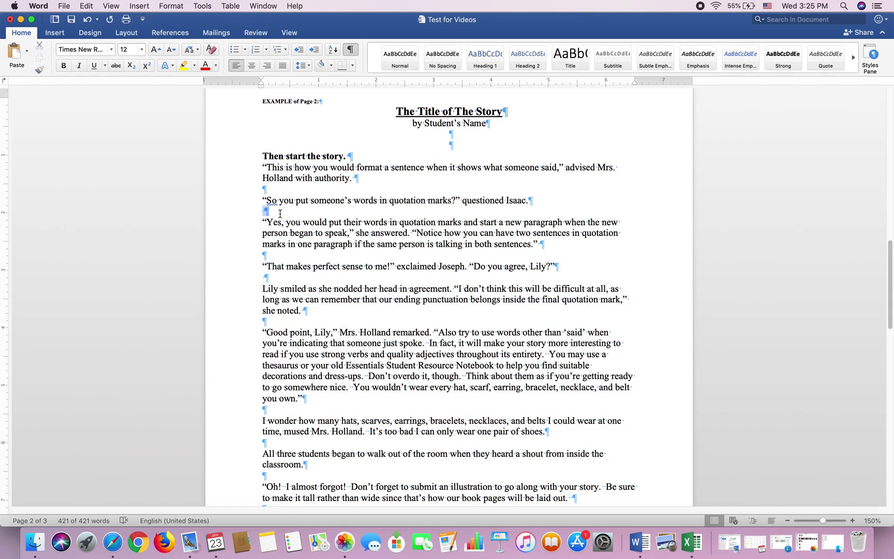
Step: Check the line and paragraph spacing options of the empty paragraph above Joseph's line of dialogue
{"action": "double_click", "coordinate": [262, 253]}
{"action": "left_click", "coordinate": [309, 67]}
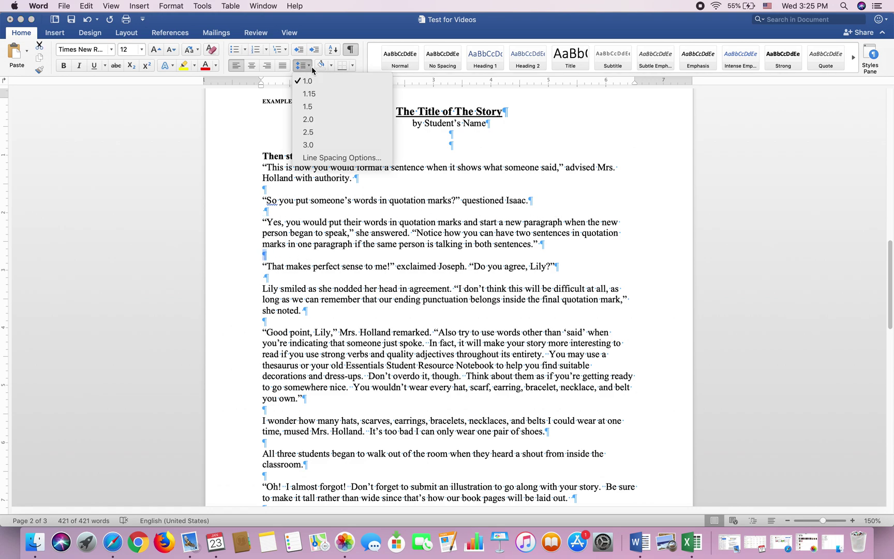
{"action": "left_click", "coordinate": [308, 157]}
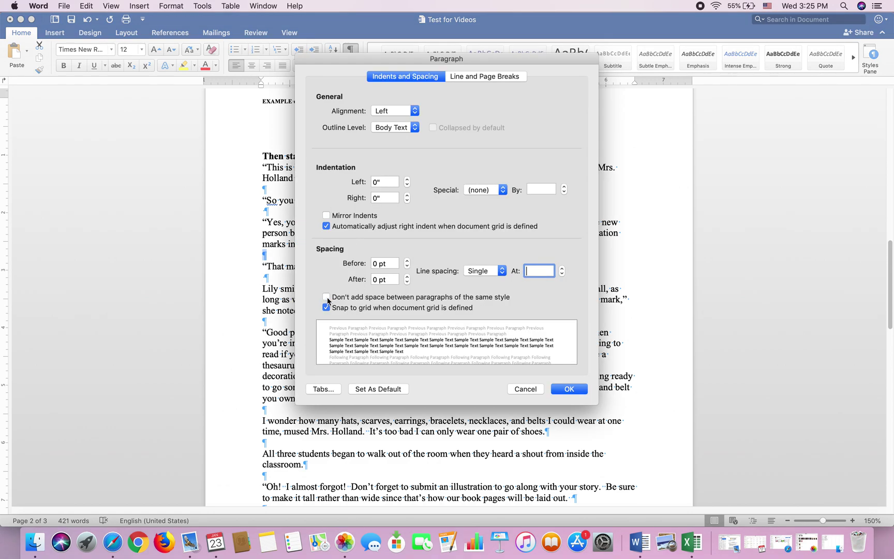
{"action": "left_click", "coordinate": [568, 391]}
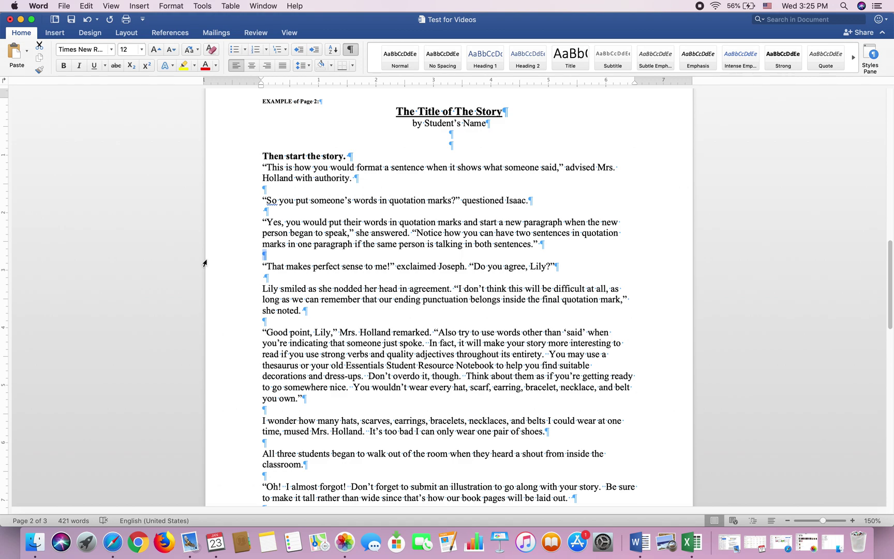
{"action": "left_click", "coordinate": [463, 290]}
Step: Set custom left and right page margins of 1.25 inches
{"action": "scroll", "coordinate": [451, 284], "scroll_direction": "down", "scroll_amount": 10}
{"action": "scroll", "coordinate": [442, 287], "scroll_direction": "up", "scroll_amount": 11}
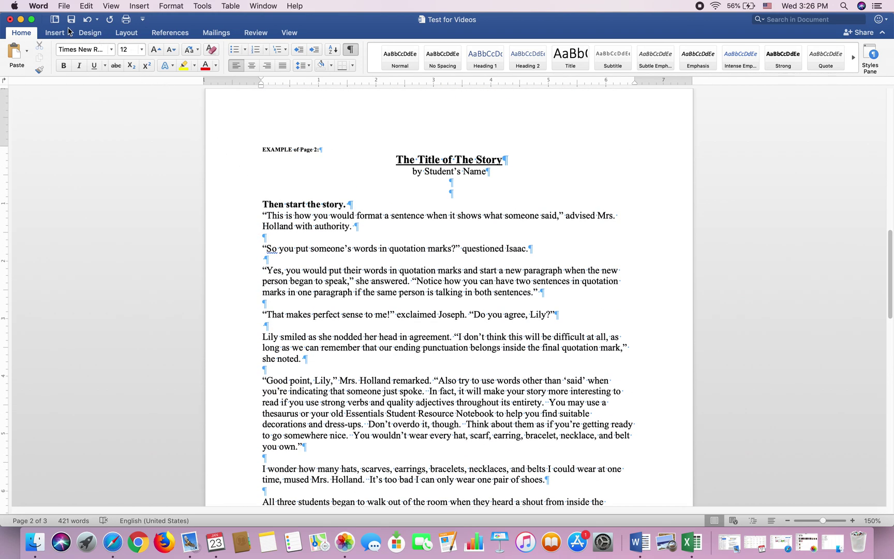
{"action": "left_click", "coordinate": [127, 34]}
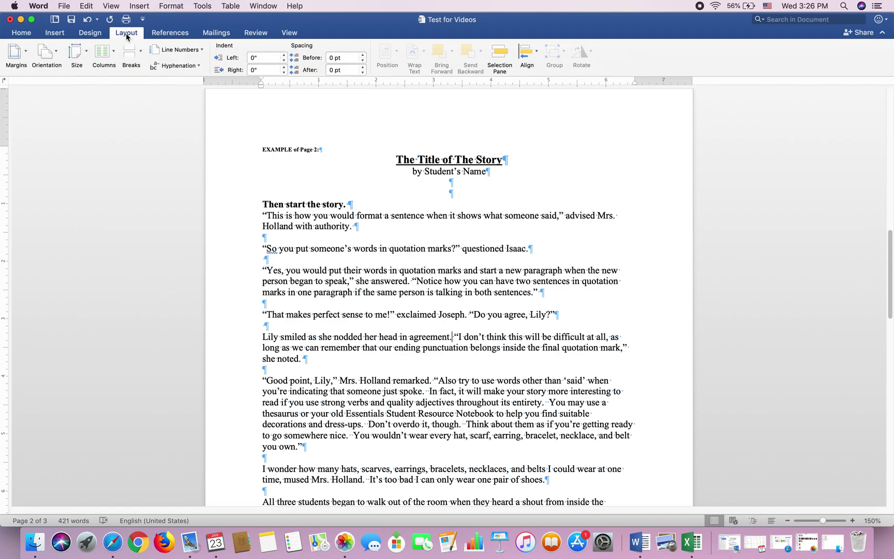
{"action": "left_click", "coordinate": [26, 57]}
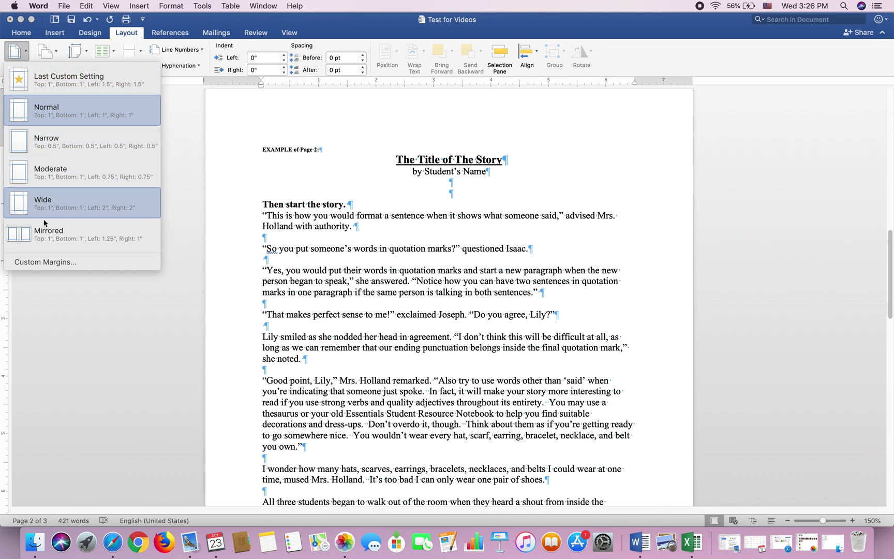
{"action": "left_click", "coordinate": [47, 262]}
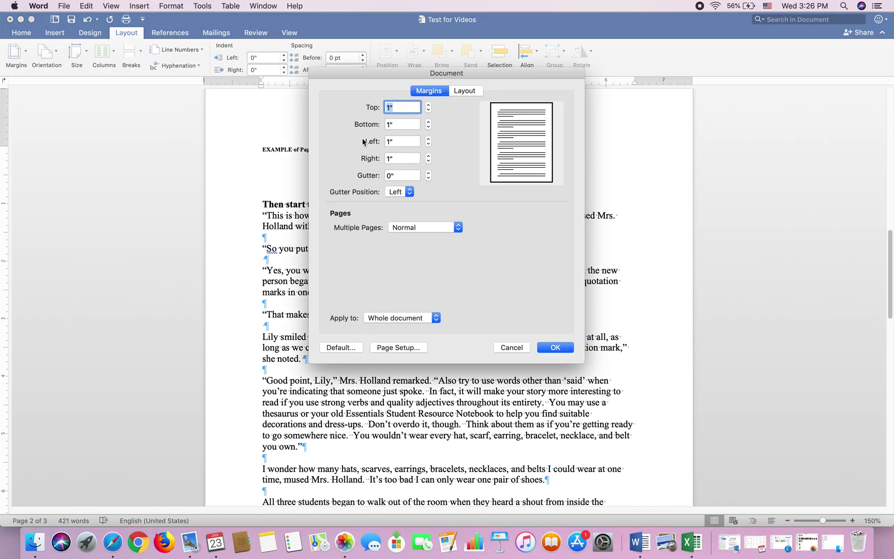
{"action": "left_click", "coordinate": [428, 138]}
{"action": "left_click", "coordinate": [428, 138]}
{"action": "left_click", "coordinate": [429, 145]}
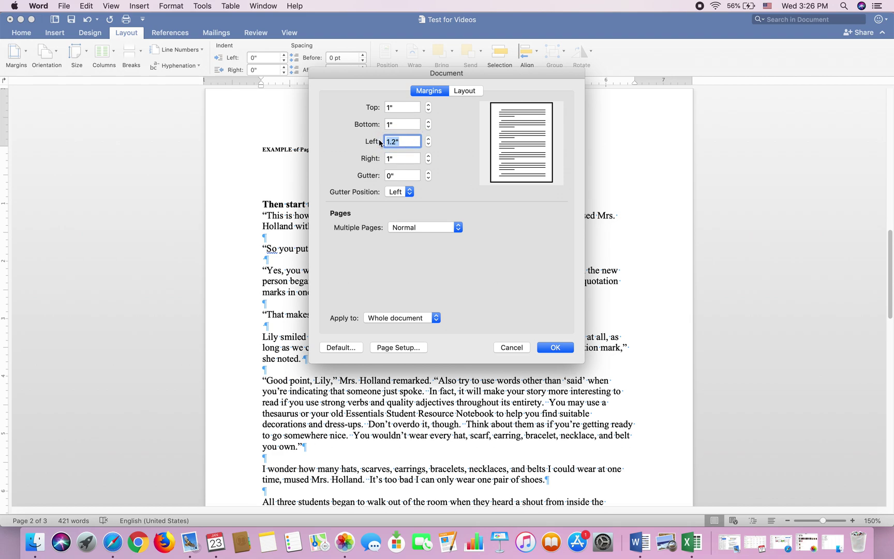
{"action": "type", "text": "1.25"}
{"action": "key", "text": "Tab"}
{"action": "type", "text": "1"}
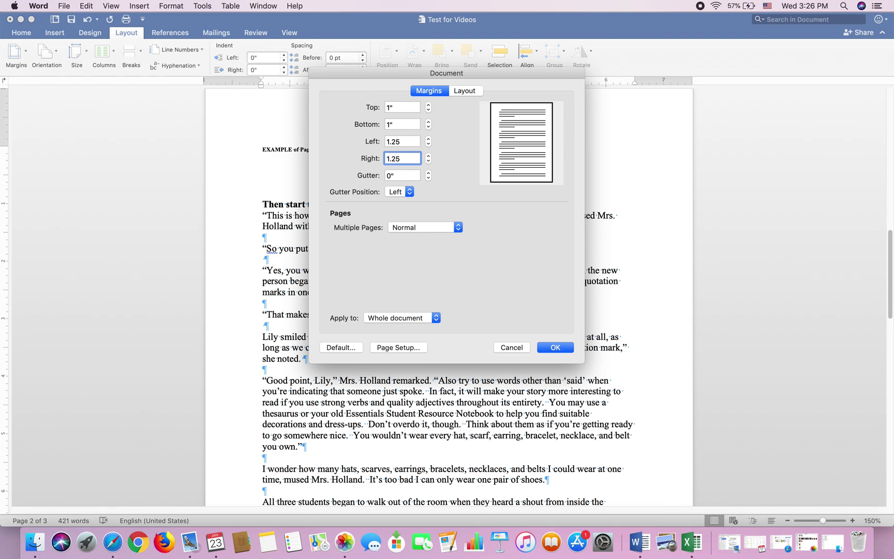
Step: Apply the custom margins to the whole document
{"action": "left_click", "coordinate": [404, 142]}
{"action": "left_click", "coordinate": [405, 157]}
{"action": "left_click", "coordinate": [412, 324]}
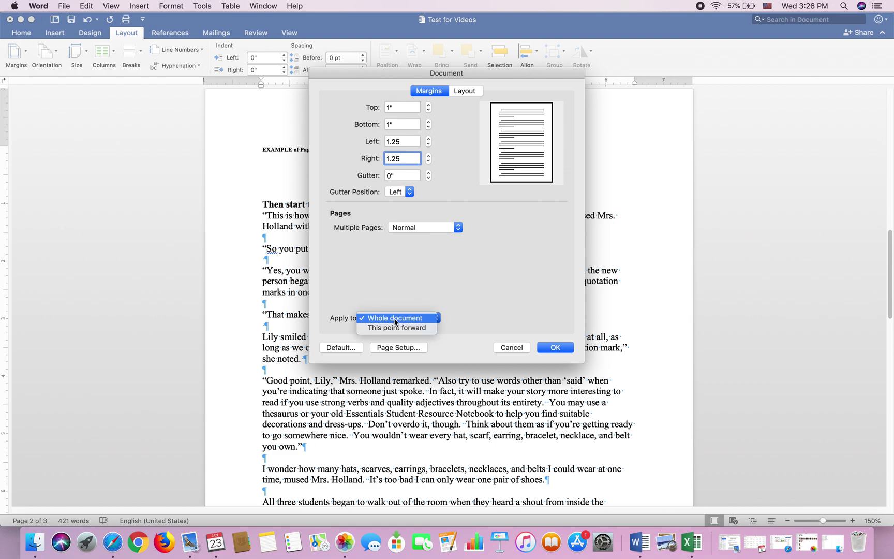
{"action": "left_click", "coordinate": [395, 319]}
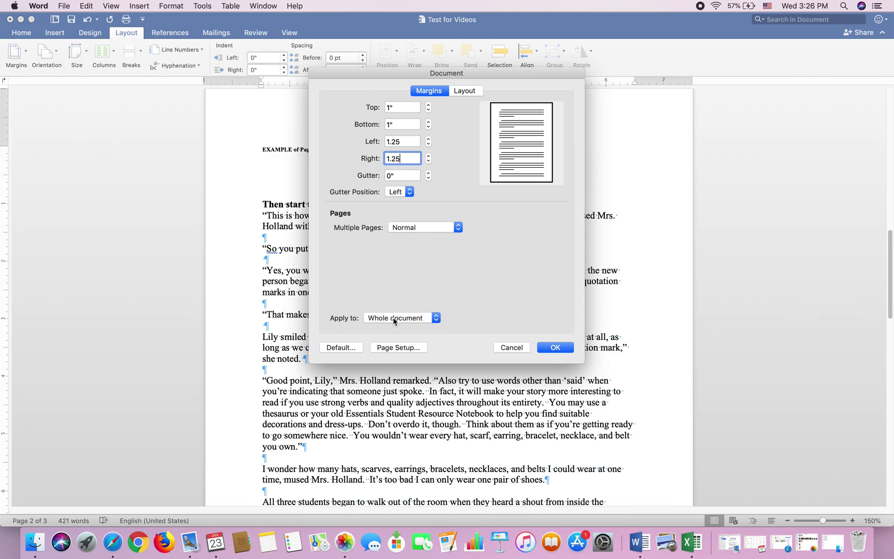
{"action": "left_click", "coordinate": [552, 351]}
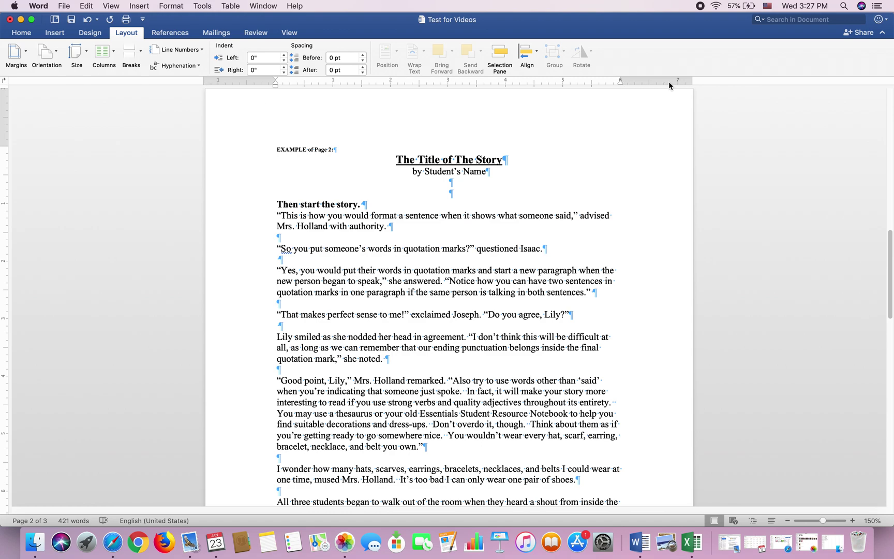
Step: Insert a page break at the empty paragraph just above the "New Page- Bio and picture" heading
{"action": "scroll", "coordinate": [187, 195], "scroll_direction": "down", "scroll_amount": 1}
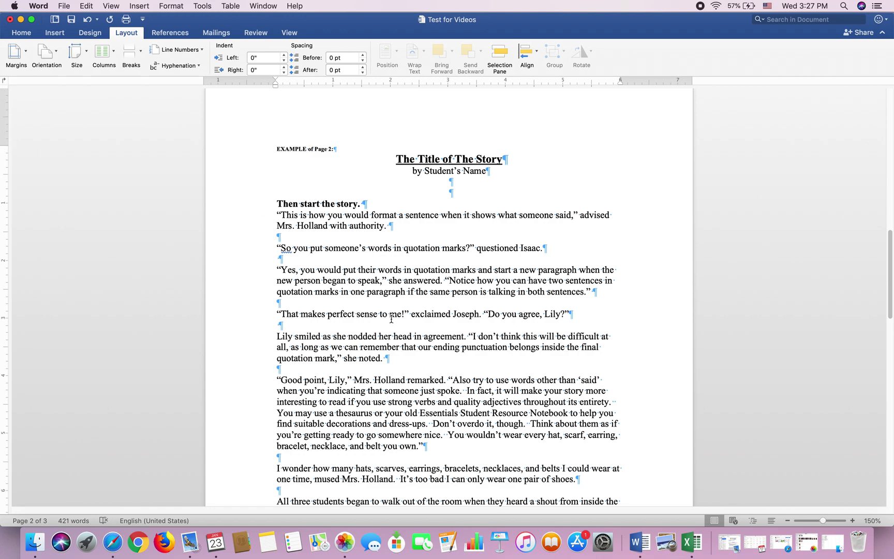
{"action": "scroll", "coordinate": [491, 389], "scroll_direction": "down", "scroll_amount": 5}
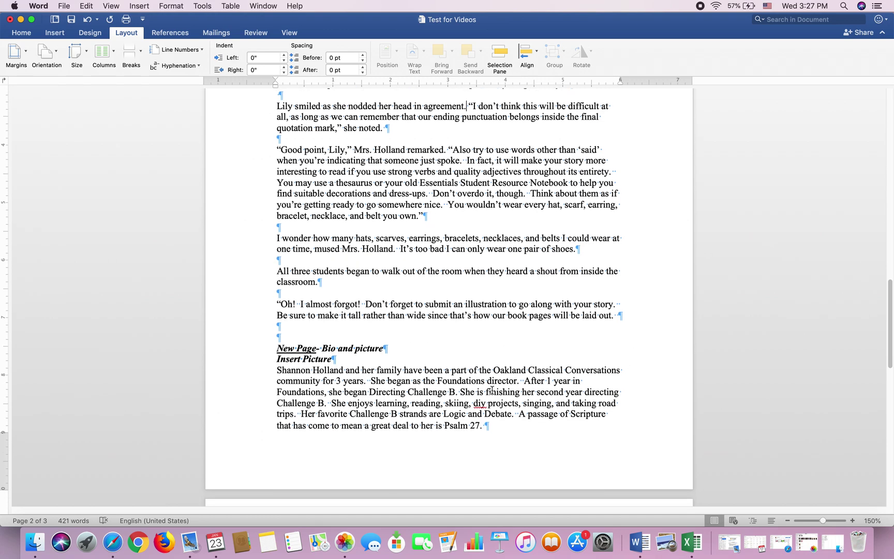
{"action": "scroll", "coordinate": [491, 390], "scroll_direction": "down", "scroll_amount": 4}
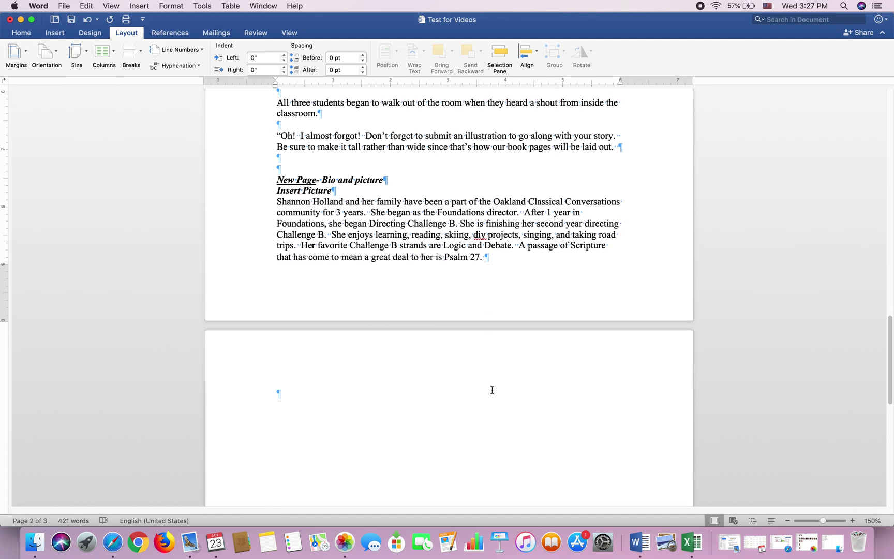
{"action": "scroll", "coordinate": [492, 390], "scroll_direction": "down", "scroll_amount": 2}
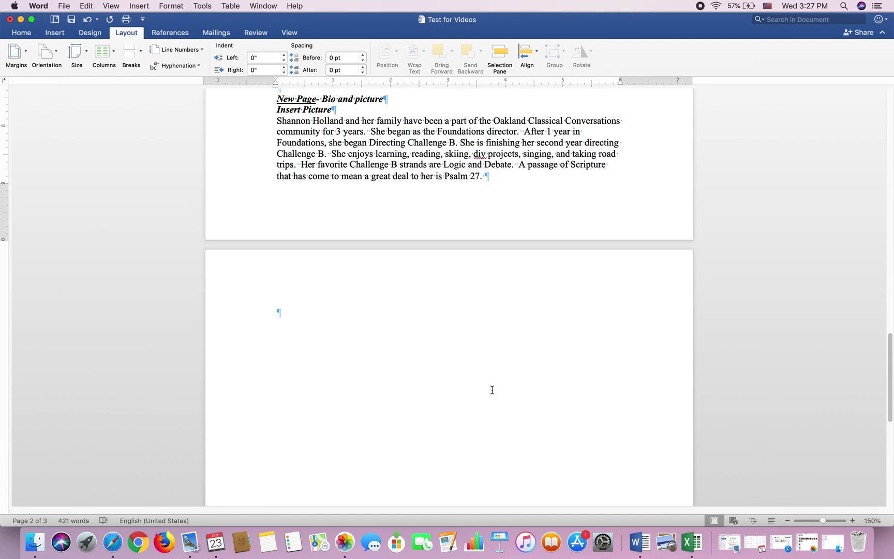
{"action": "scroll", "coordinate": [493, 390], "scroll_direction": "up", "scroll_amount": 2}
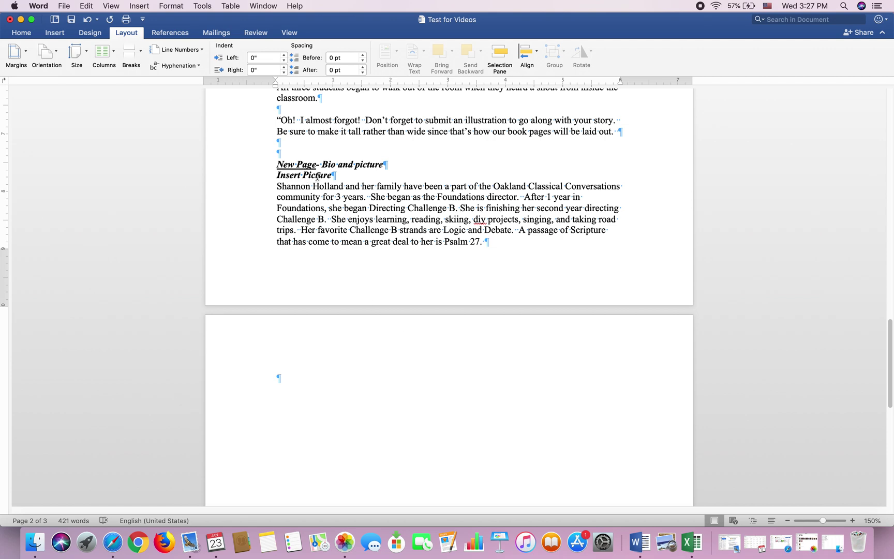
{"action": "left_click", "coordinate": [278, 174]}
{"action": "left_click", "coordinate": [275, 153]}
{"action": "left_click", "coordinate": [53, 33]}
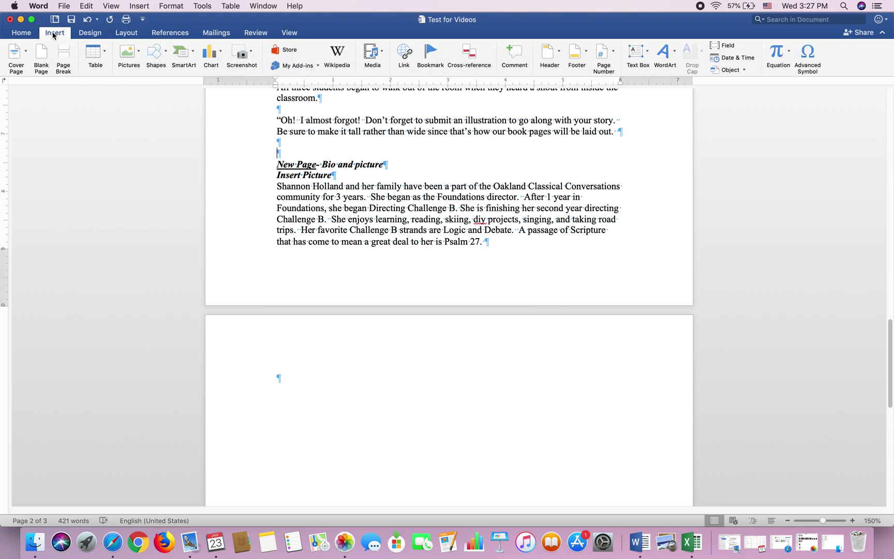
{"action": "left_click", "coordinate": [64, 58]}
Step: Add an empty line above "Insert Picture" on the bio page
{"action": "scroll", "coordinate": [431, 351], "scroll_direction": "down", "scroll_amount": 5}
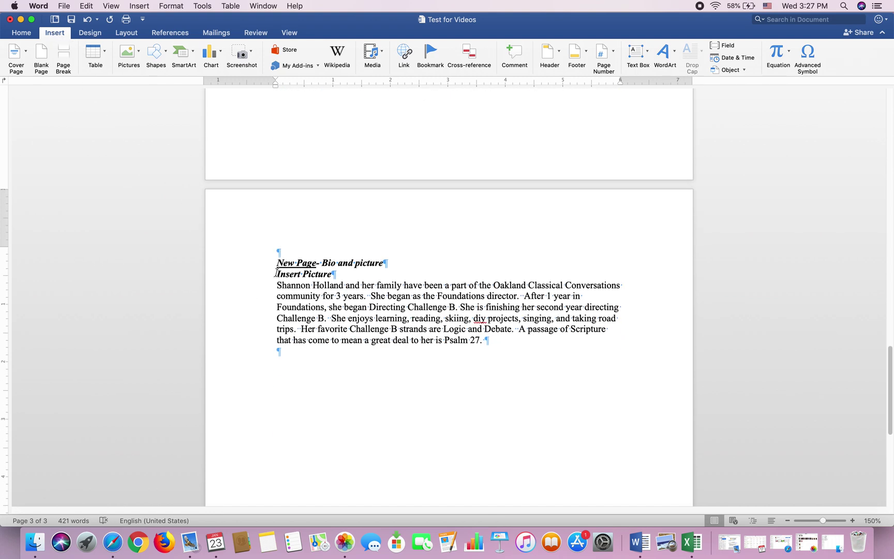
{"action": "left_click", "coordinate": [276, 274]}
{"action": "key", "text": "Return"}
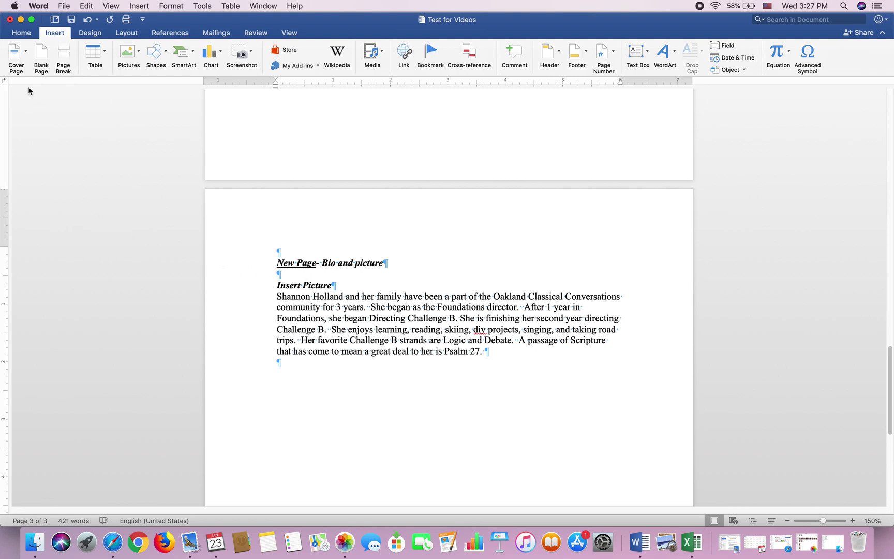
Step: Insert the picture file UNADJUSTEDNONRAW_thumb_2414.jpg from the Desktop folder on the empty line above "Insert Picture"
{"action": "left_click", "coordinate": [55, 37]}
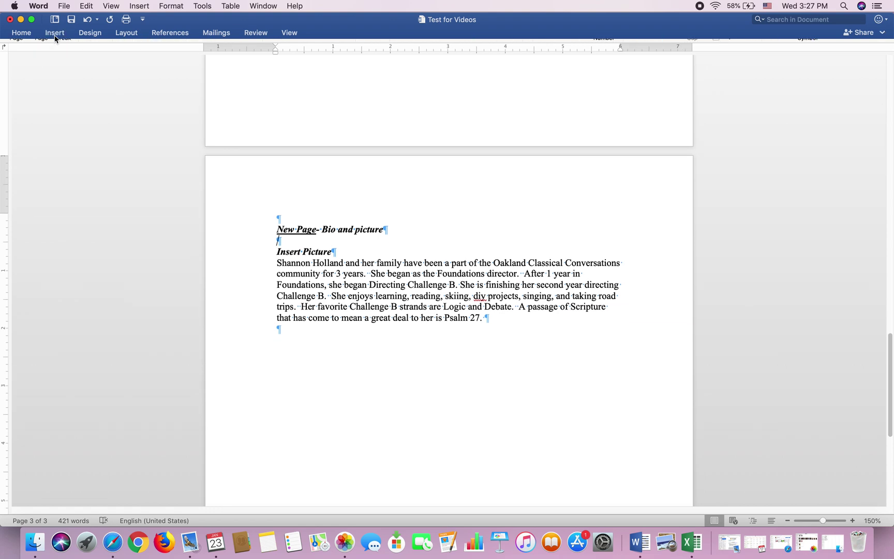
{"action": "left_click", "coordinate": [56, 38]}
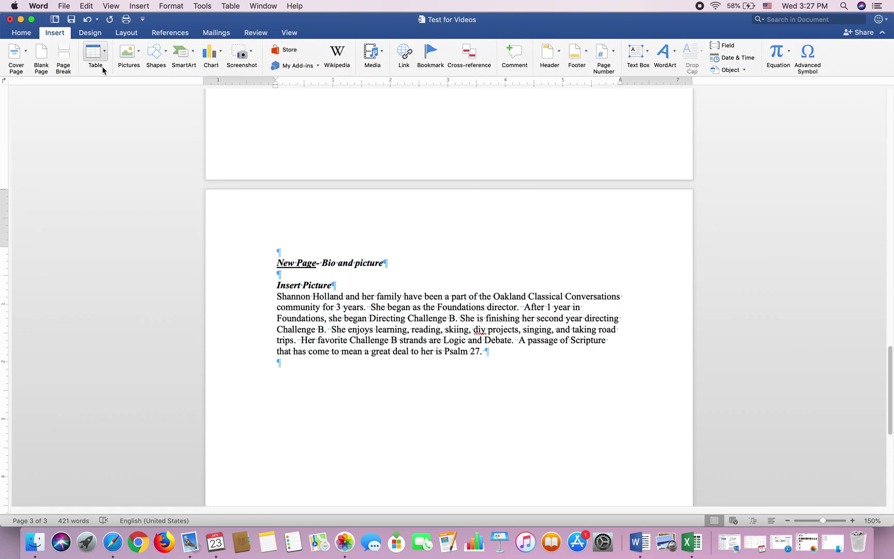
{"action": "left_click", "coordinate": [139, 55]}
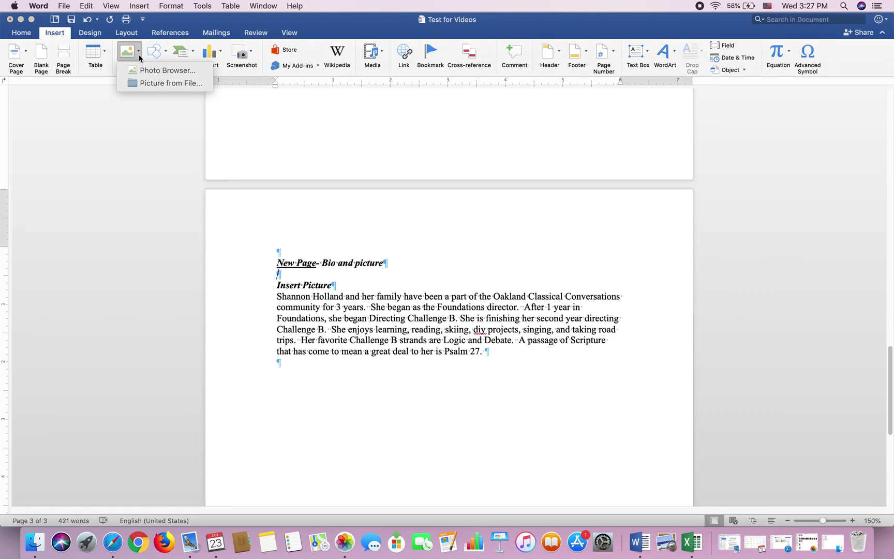
{"action": "left_click", "coordinate": [147, 84]}
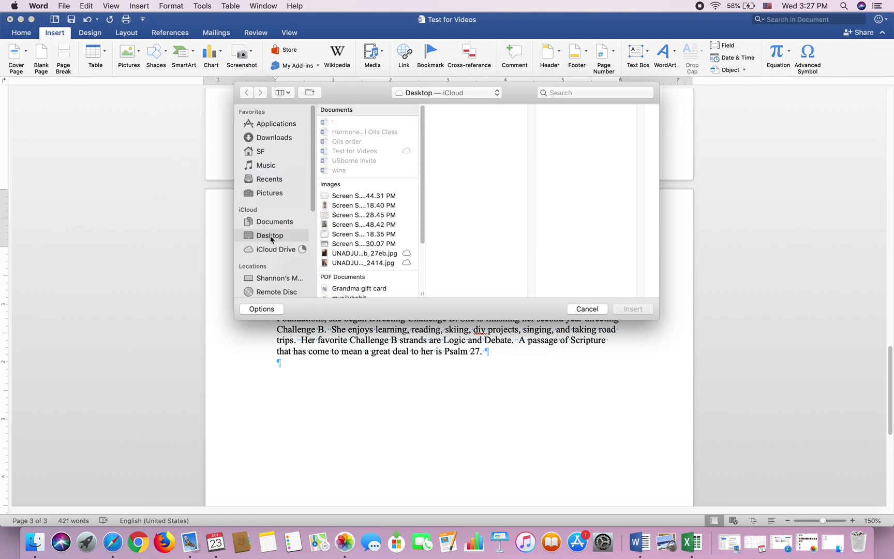
{"action": "scroll", "coordinate": [425, 248], "scroll_direction": "down", "scroll_amount": 3}
{"action": "left_click", "coordinate": [347, 220]}
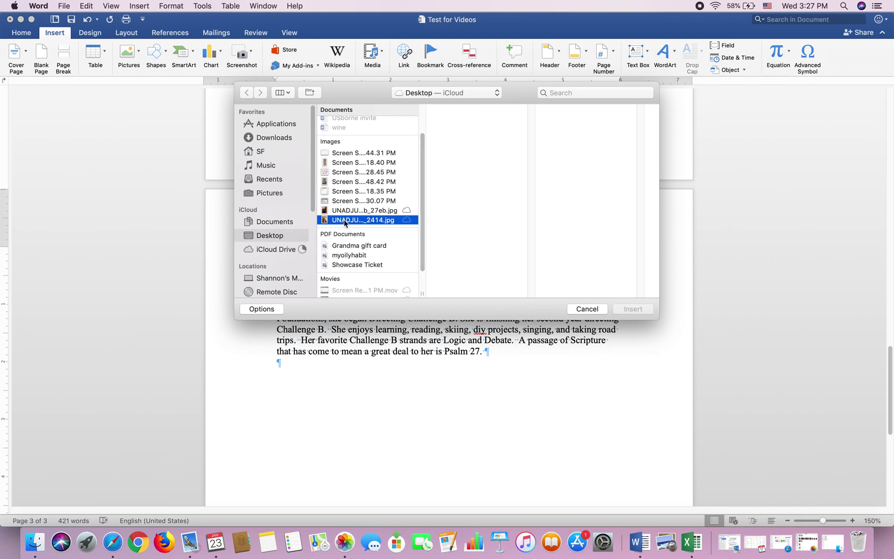
{"action": "left_click", "coordinate": [638, 310]}
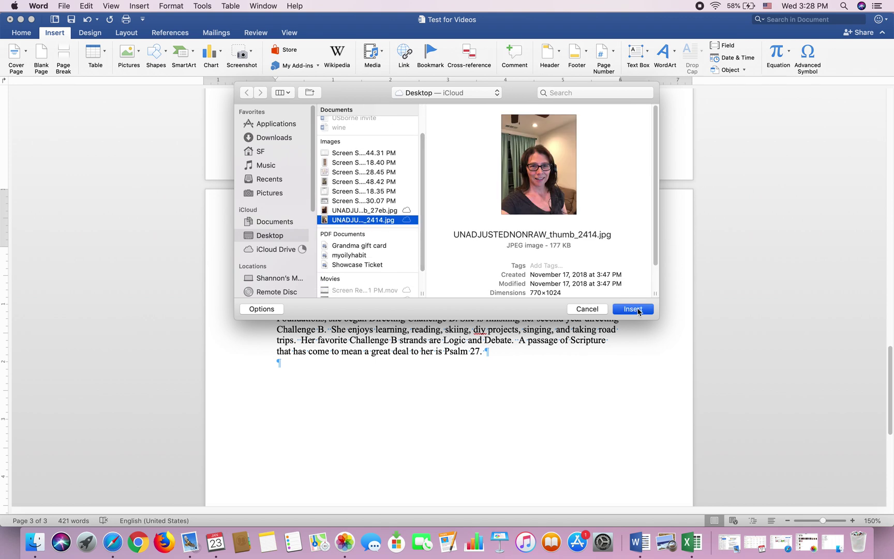
Step: Shrink the bio photo proportionally to about 3.48 inches high and 2.62 inches wide
{"action": "scroll", "coordinate": [469, 311], "scroll_direction": "down", "scroll_amount": 5}
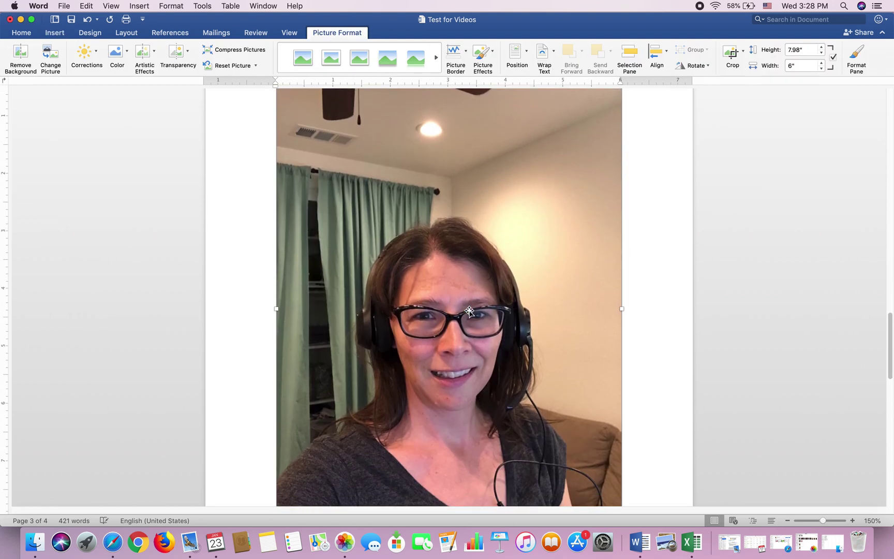
{"action": "left_click_drag", "start_coordinate": [622, 428], "coordinate": [421, 211]}
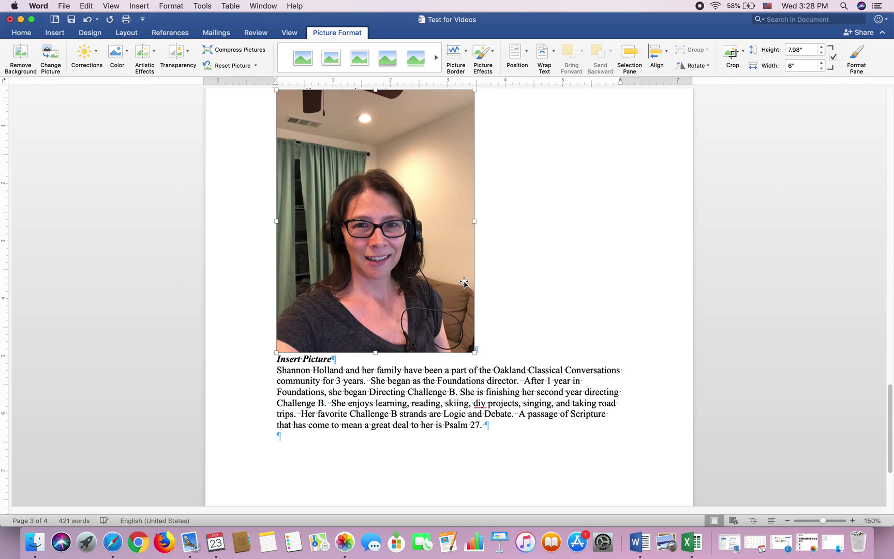
{"action": "left_click_drag", "start_coordinate": [275, 178], "coordinate": [323, 249]}
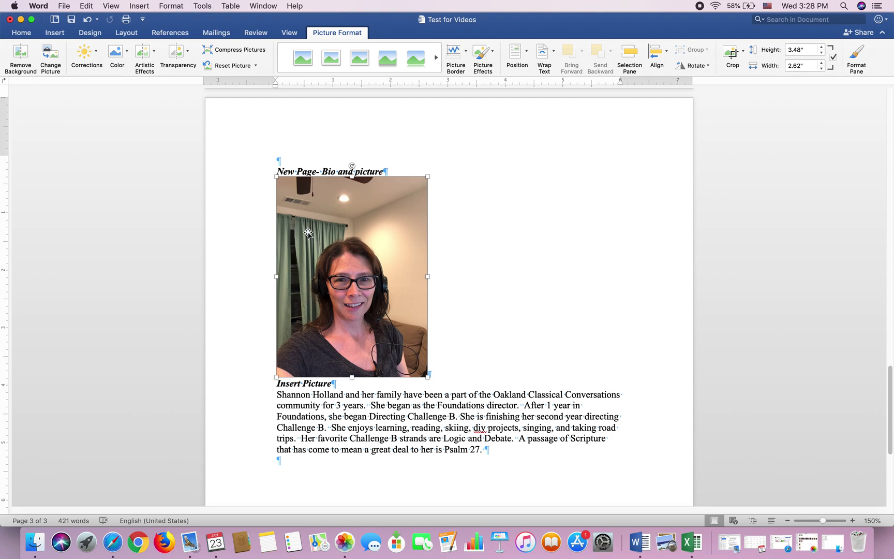
{"action": "left_click", "coordinate": [334, 34]}
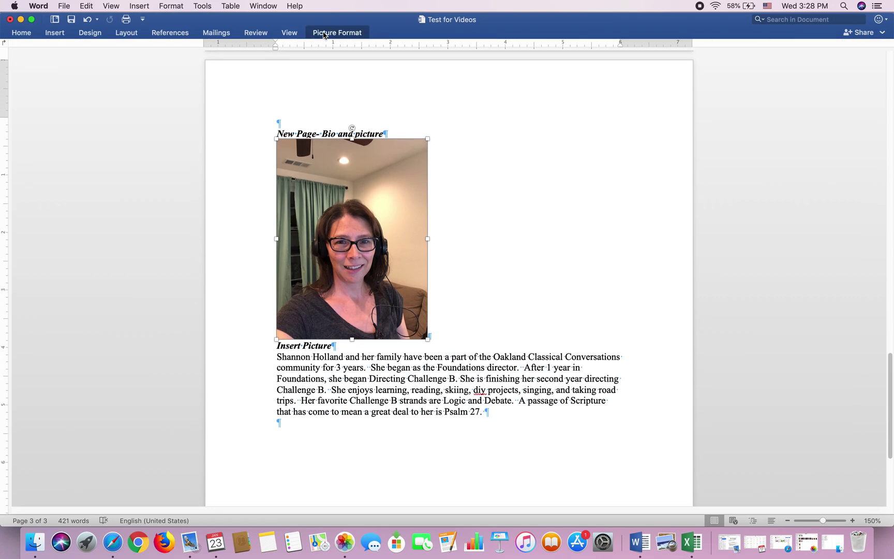
{"action": "left_click", "coordinate": [334, 34]}
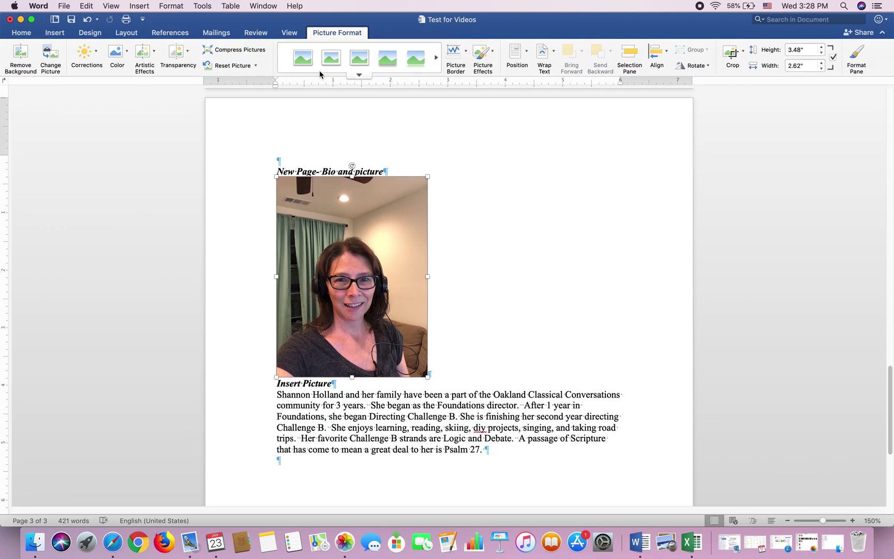
{"action": "left_click", "coordinate": [333, 34]}
{"action": "left_click", "coordinate": [334, 33]}
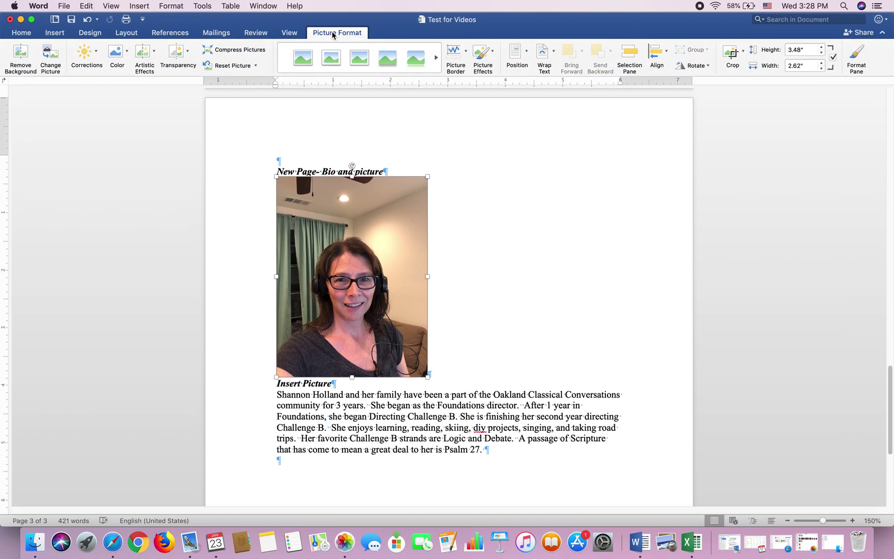
Step: Crop the bio photo closely around the head and shoulders, to about 2.39 inches high and 1.76 inches wide
{"action": "left_click", "coordinate": [731, 55]}
{"action": "left_click_drag", "start_coordinate": [354, 179], "coordinate": [353, 189]}
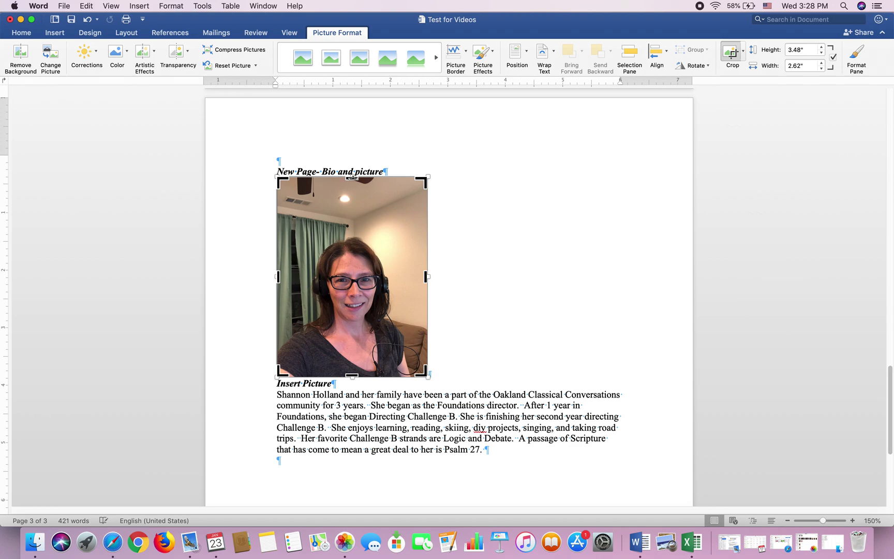
{"action": "left_click_drag", "start_coordinate": [352, 178], "coordinate": [357, 219]}
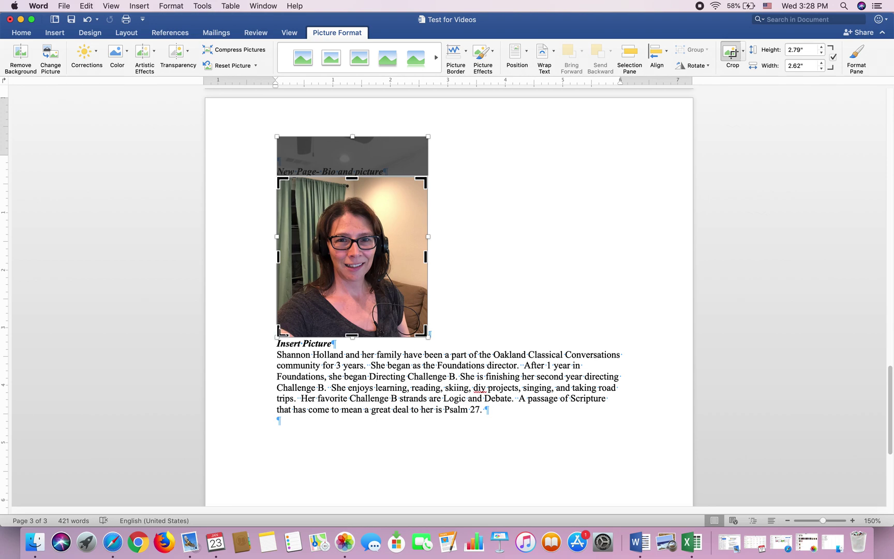
{"action": "left_click_drag", "start_coordinate": [278, 334], "coordinate": [299, 316]}
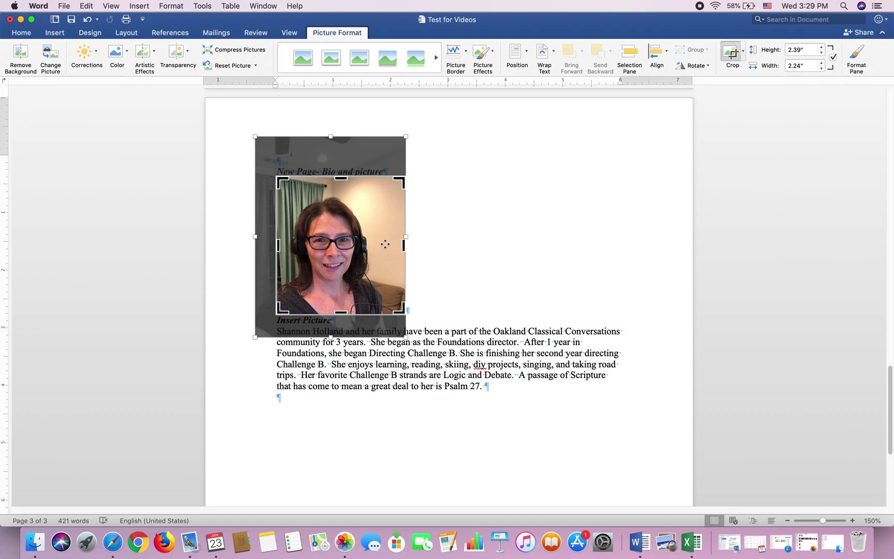
{"action": "left_click_drag", "start_coordinate": [401, 245], "coordinate": [378, 251]}
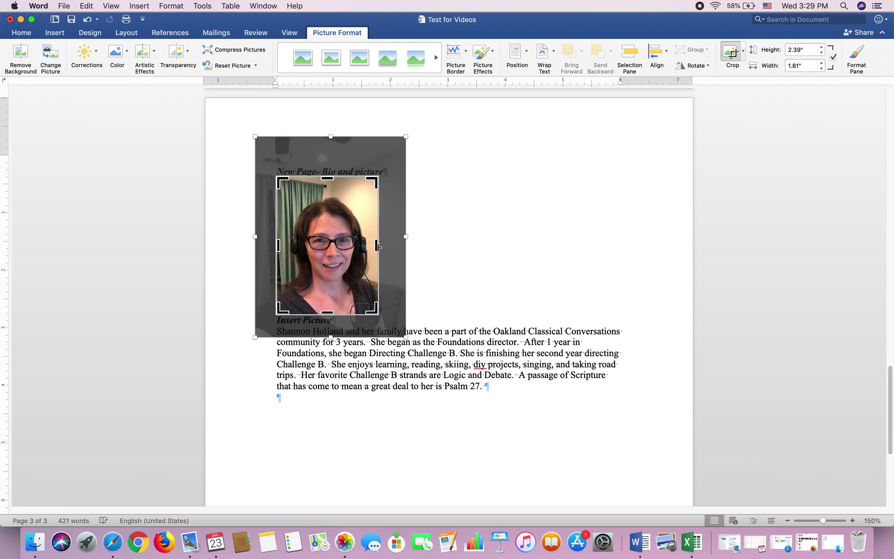
{"action": "left_click", "coordinate": [731, 54]}
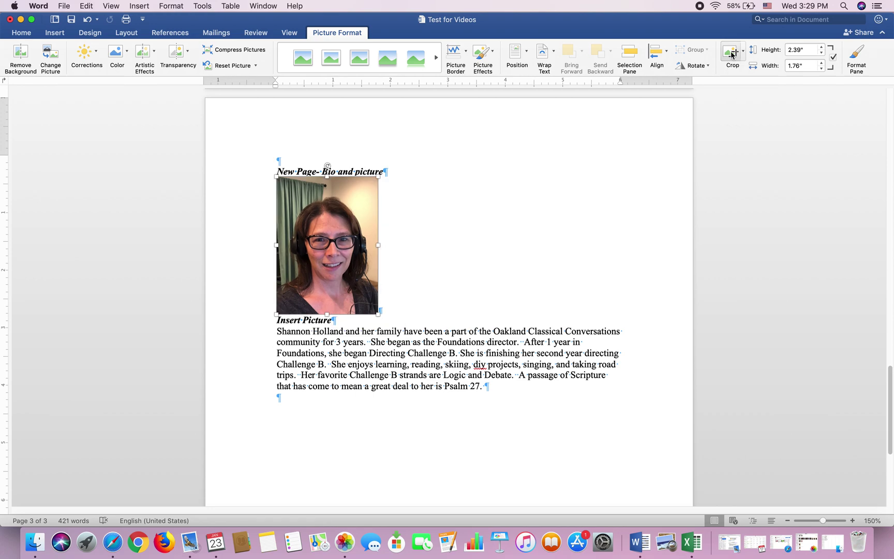
Step: Enlarge the cropped bio photo proportionally to about 4.04 by 2.97 inches and set its text wrapping to Square
{"action": "left_click_drag", "start_coordinate": [377, 313], "coordinate": [448, 372]}
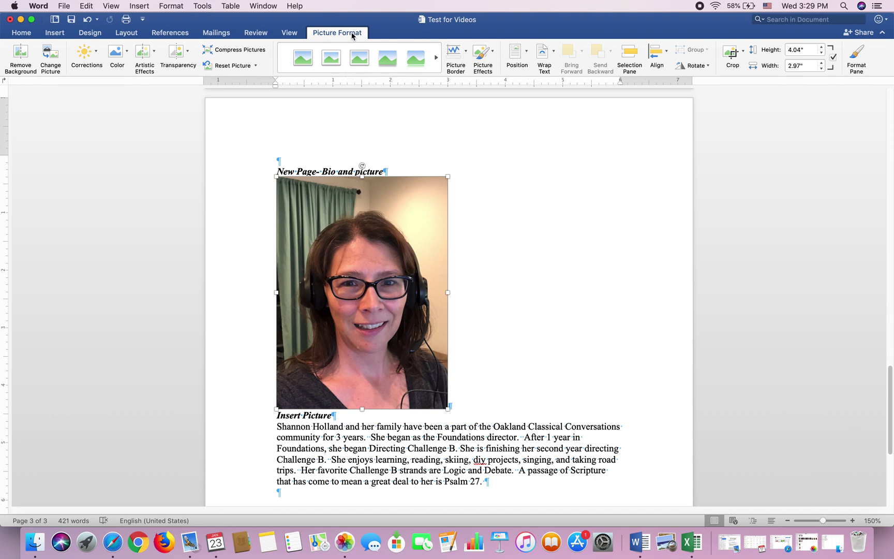
{"action": "left_click", "coordinate": [553, 53]}
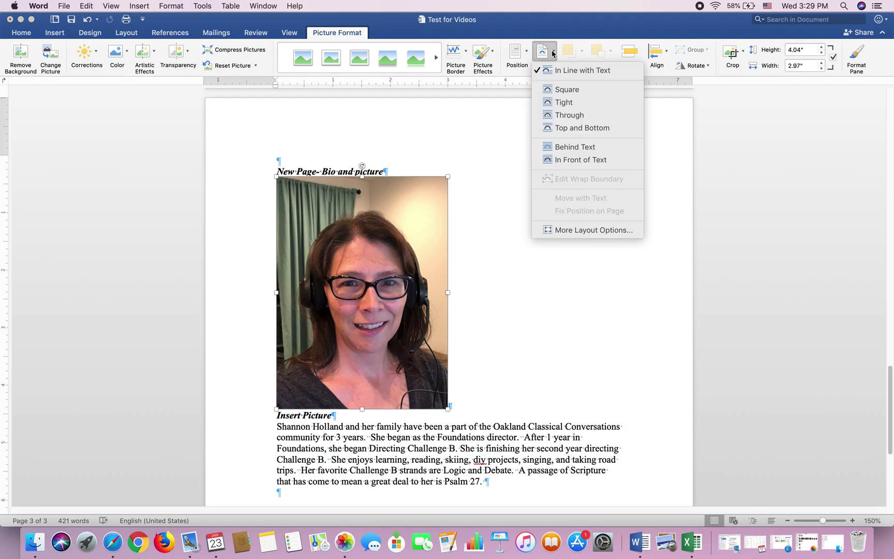
{"action": "left_click", "coordinate": [559, 94]}
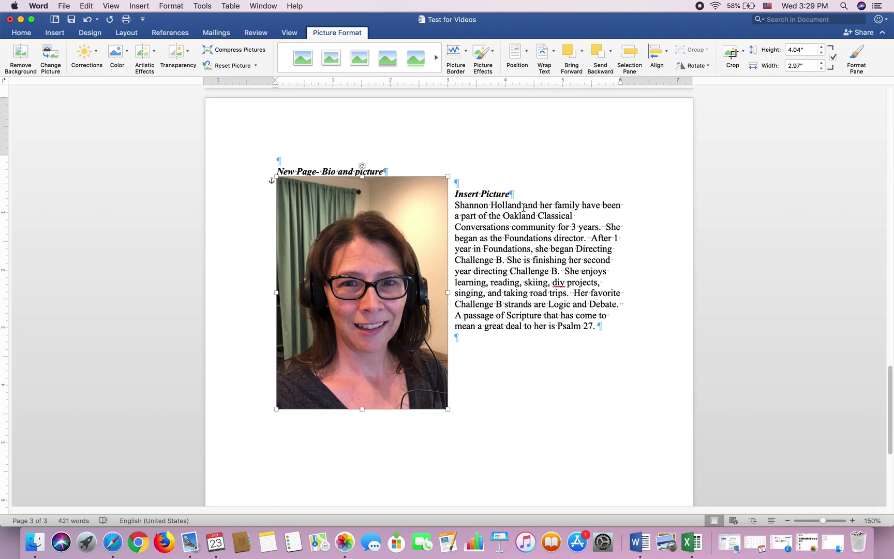
{"action": "left_click", "coordinate": [536, 270]}
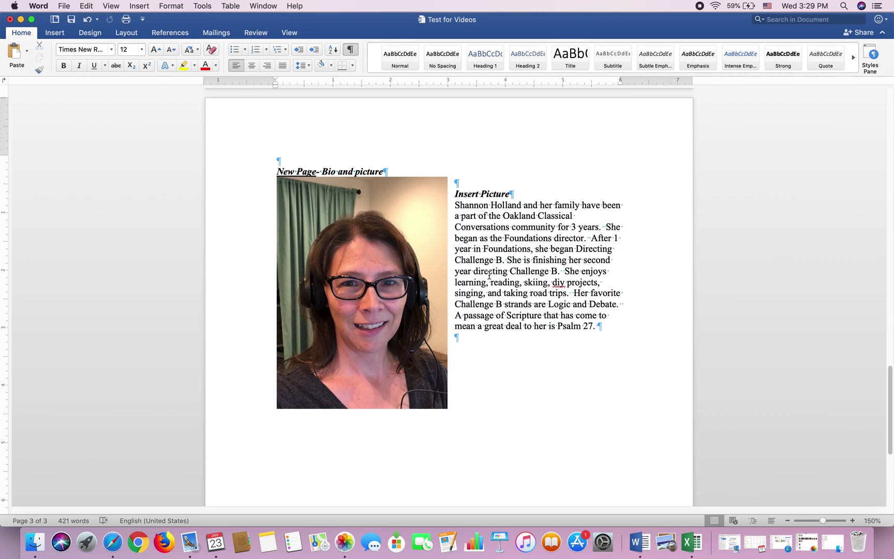
Step: Examine the paragraph spacing on the story page, including the blank lines between speakers and the paragraphs without dialogue
{"action": "scroll", "coordinate": [489, 275], "scroll_direction": "up", "scroll_amount": 15}
{"action": "scroll", "coordinate": [489, 272], "scroll_direction": "up", "scroll_amount": 5}
{"action": "scroll", "coordinate": [489, 272], "scroll_direction": "down", "scroll_amount": 5}
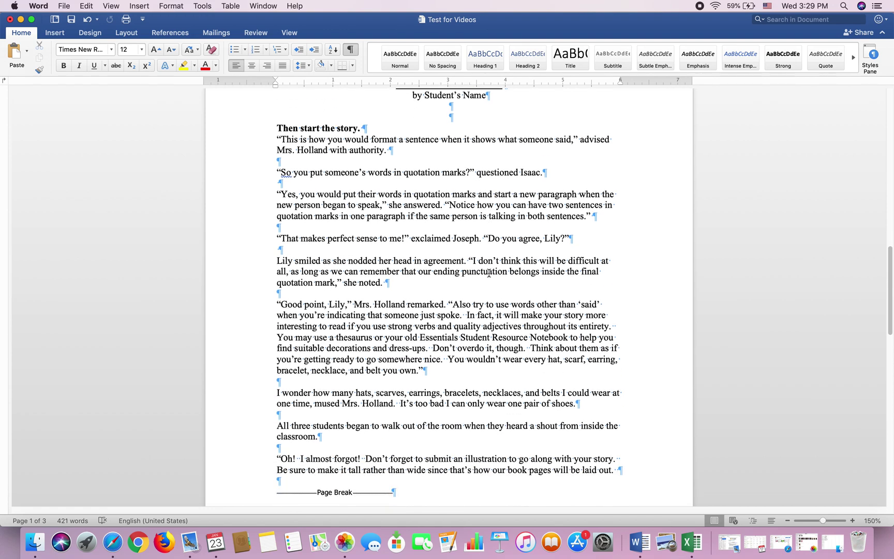
{"action": "scroll", "coordinate": [489, 273], "scroll_direction": "down", "scroll_amount": 1}
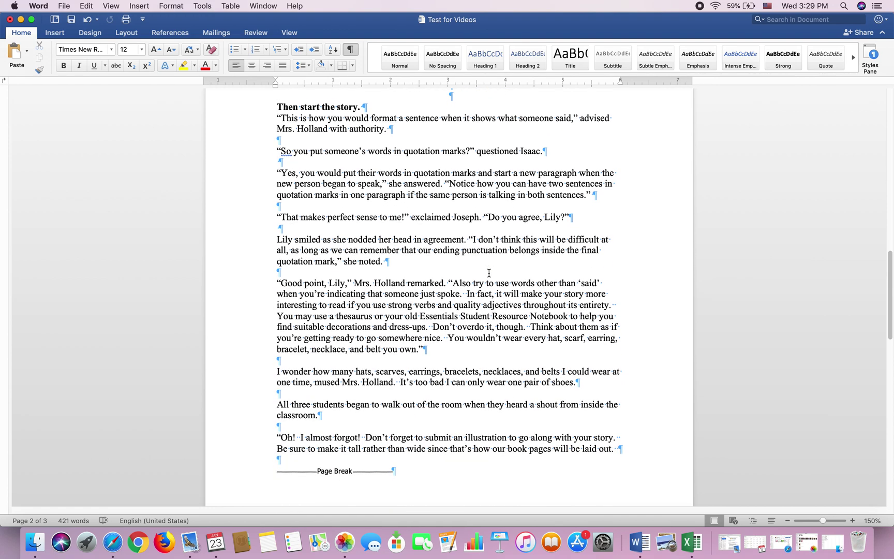
{"action": "scroll", "coordinate": [489, 273], "scroll_direction": "down", "scroll_amount": 1}
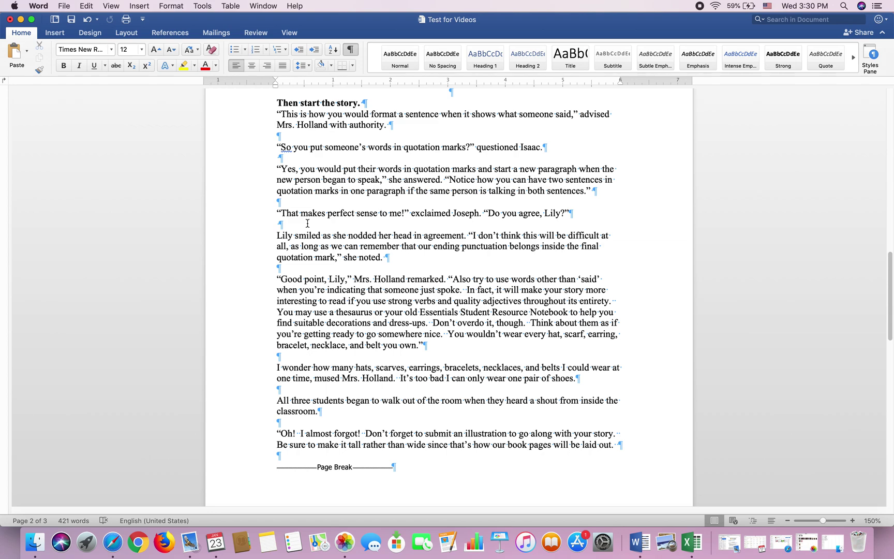
{"action": "left_click", "coordinate": [260, 162]}
{"action": "left_click", "coordinate": [260, 205]}
{"action": "left_click", "coordinate": [261, 227]}
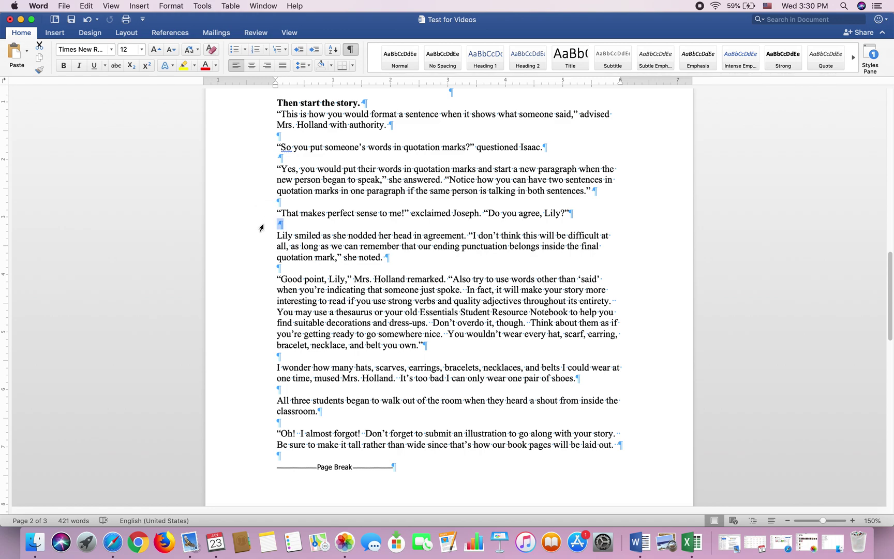
{"action": "left_click", "coordinate": [261, 271]}
{"action": "left_click_drag", "start_coordinate": [274, 368], "coordinate": [624, 412]}
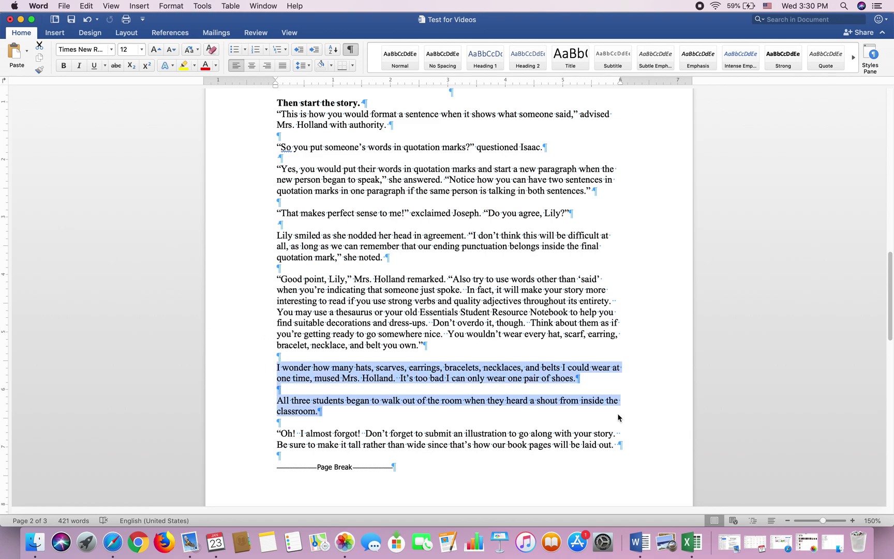
{"action": "left_click", "coordinate": [353, 410]}
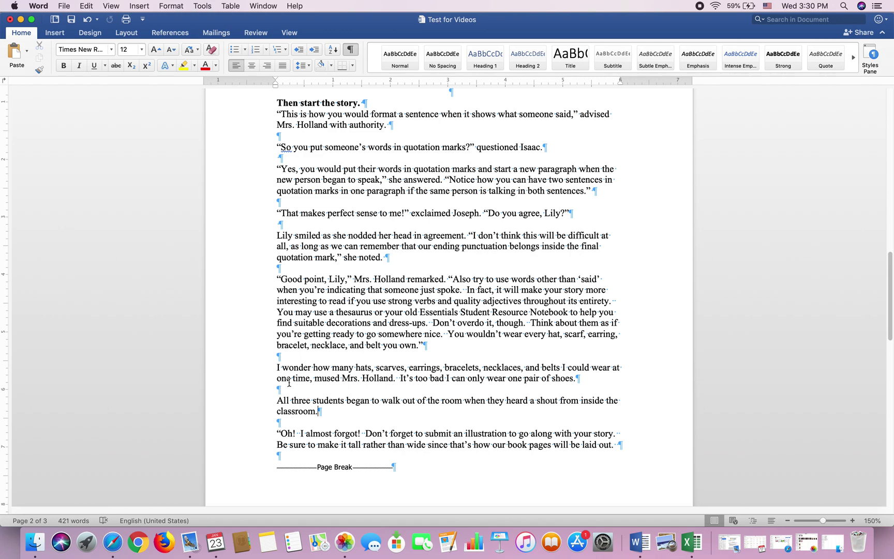
Step: Review the overall layout of the cover page and the story page, ending at the start of the document
{"action": "scroll", "coordinate": [289, 382], "scroll_direction": "down", "scroll_amount": 5}
{"action": "scroll", "coordinate": [304, 377], "scroll_direction": "up", "scroll_amount": 15}
{"action": "scroll", "coordinate": [302, 369], "scroll_direction": "up", "scroll_amount": 10}
{"action": "scroll", "coordinate": [368, 361], "scroll_direction": "down", "scroll_amount": 6}
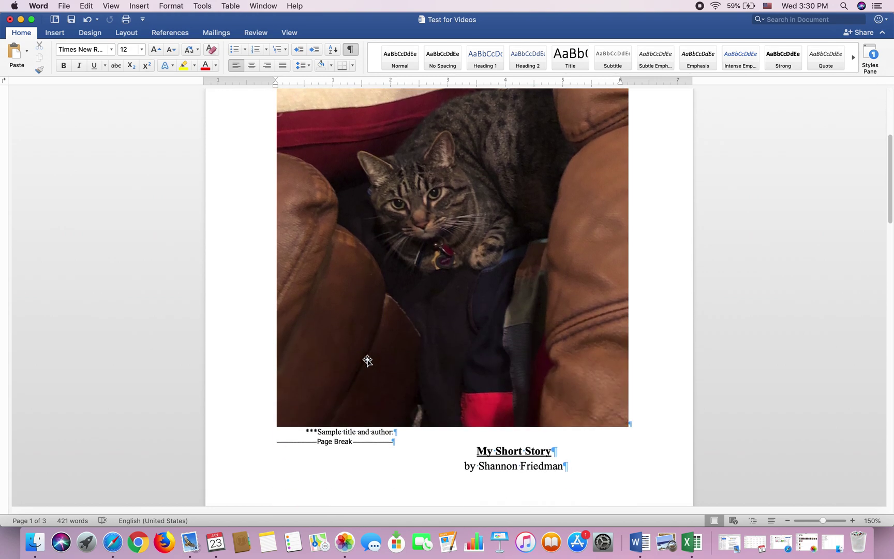
{"action": "scroll", "coordinate": [368, 361], "scroll_direction": "down", "scroll_amount": 20}
{"action": "scroll", "coordinate": [366, 350], "scroll_direction": "up", "scroll_amount": 10}
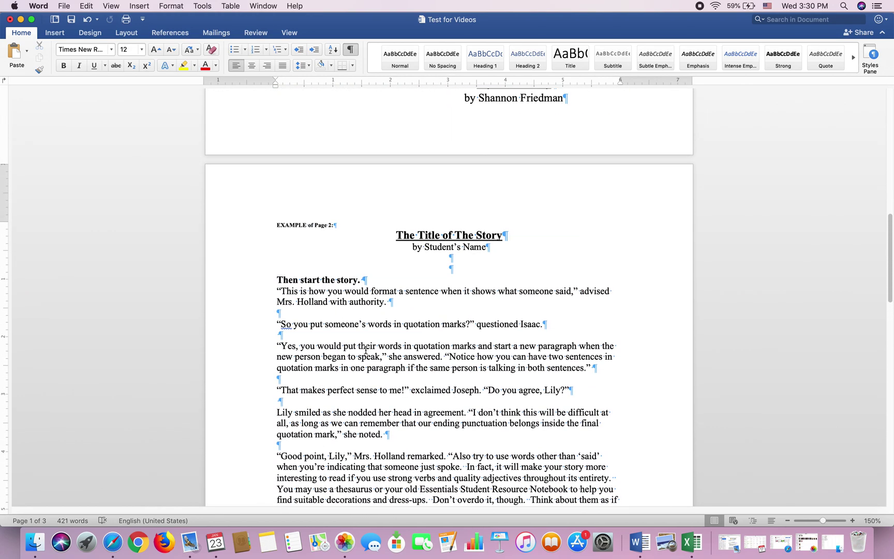
{"action": "scroll", "coordinate": [366, 350], "scroll_direction": "up", "scroll_amount": 15}
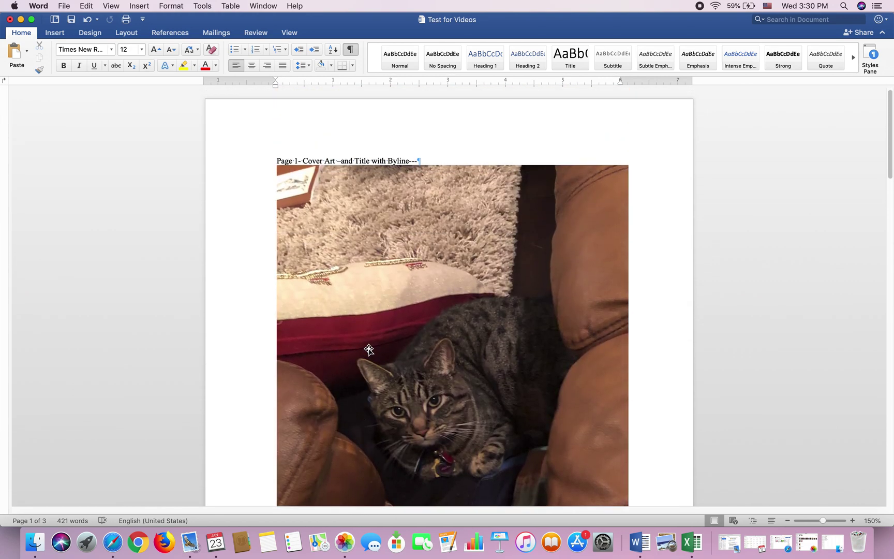